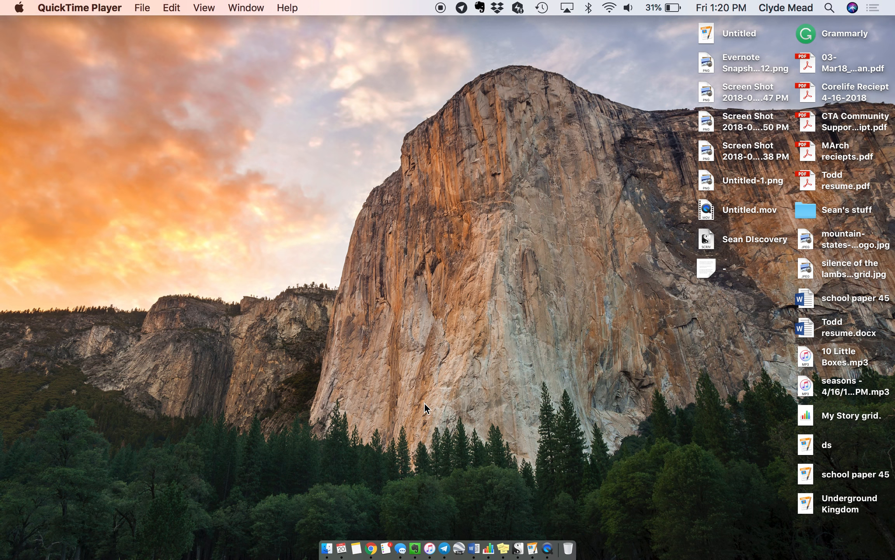
# Open CTA Timesheet Blank in a new full-screen Chrome window, from its bookmark and again from the Google Sheets home list
pyautogui.rightClick(372, 552)
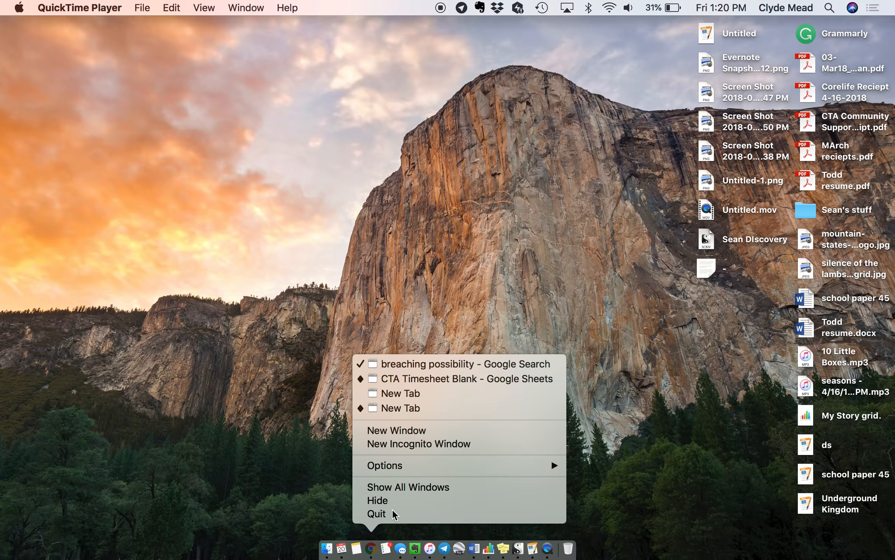
pyautogui.click(440, 430)
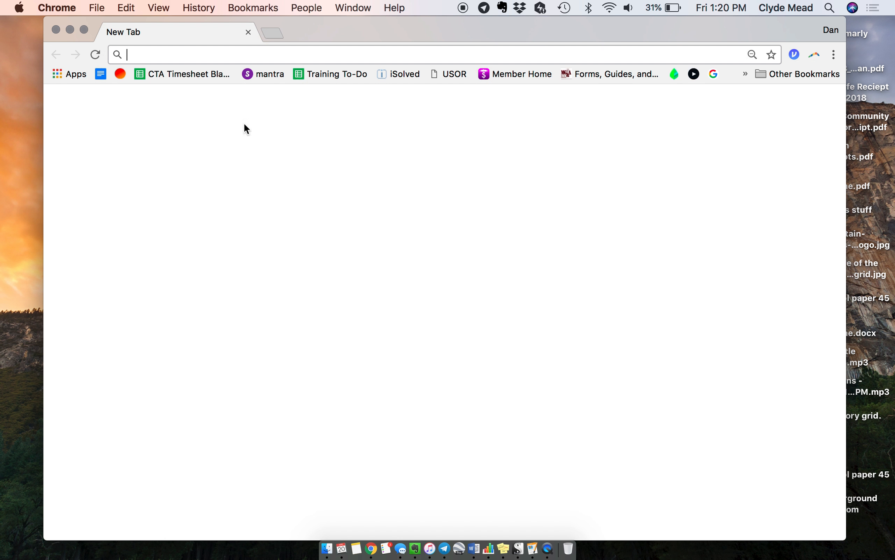
pyautogui.press('ctrl+super+f')
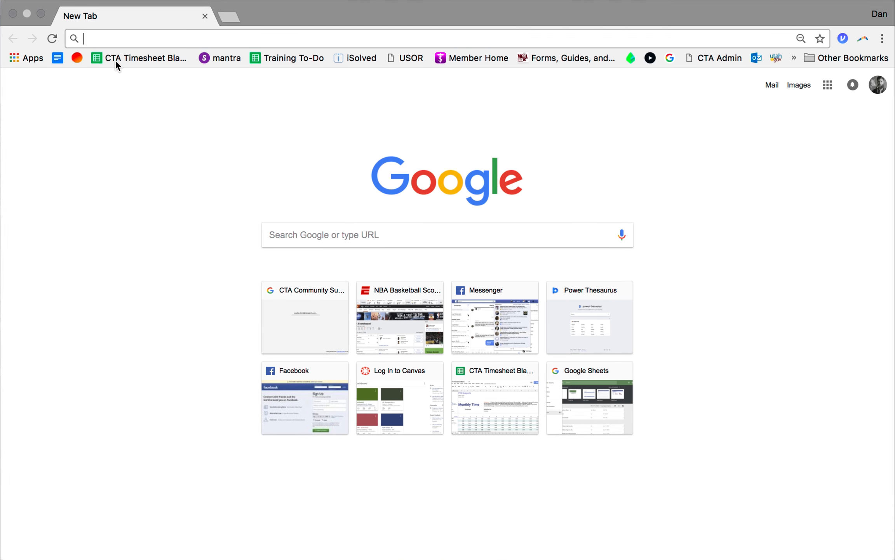
pyautogui.click(127, 55)
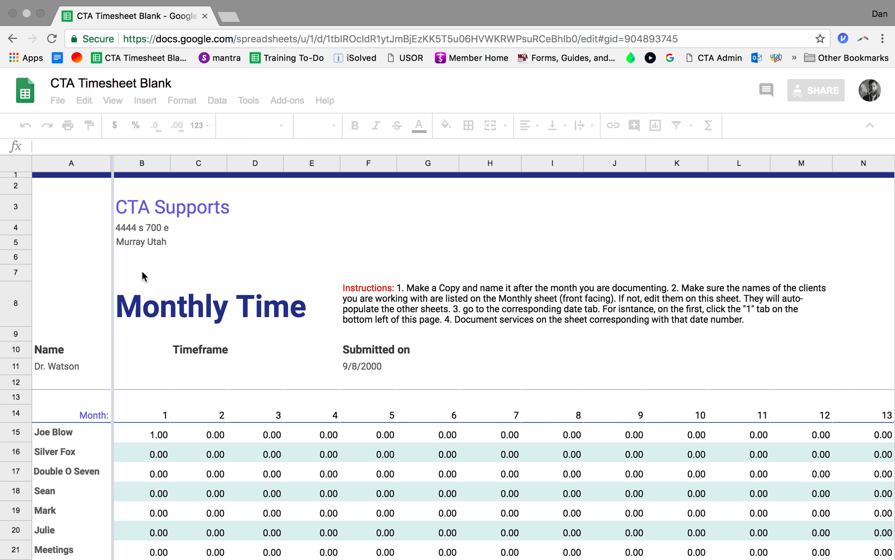
pyautogui.click(29, 95)
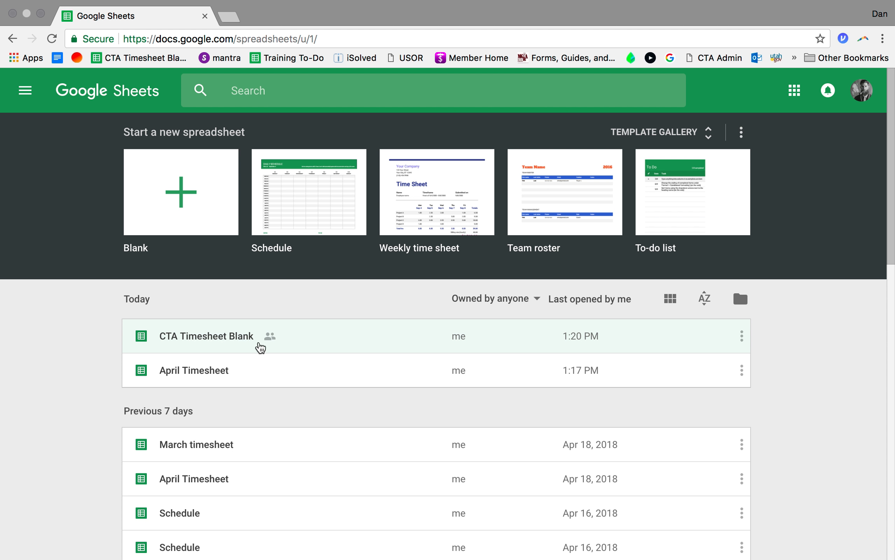
pyautogui.click(143, 343)
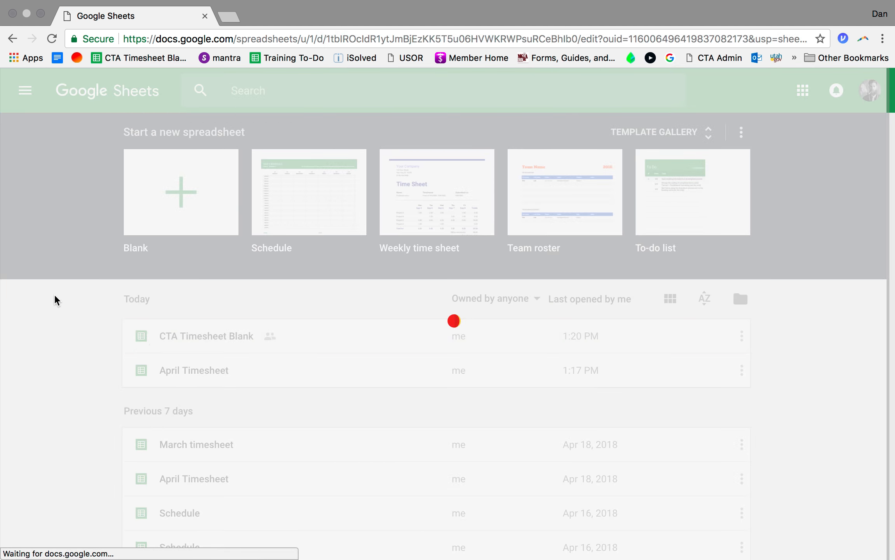
# Examine the Monthly sheet's instructions, its list of client names, and the Meetings and Planning rows
pyautogui.scroll(-2, 244, 328)
pyautogui.scroll(-1, 245, 331)
pyautogui.scroll(3, 245, 331)
pyautogui.scroll(-3, 245, 331)
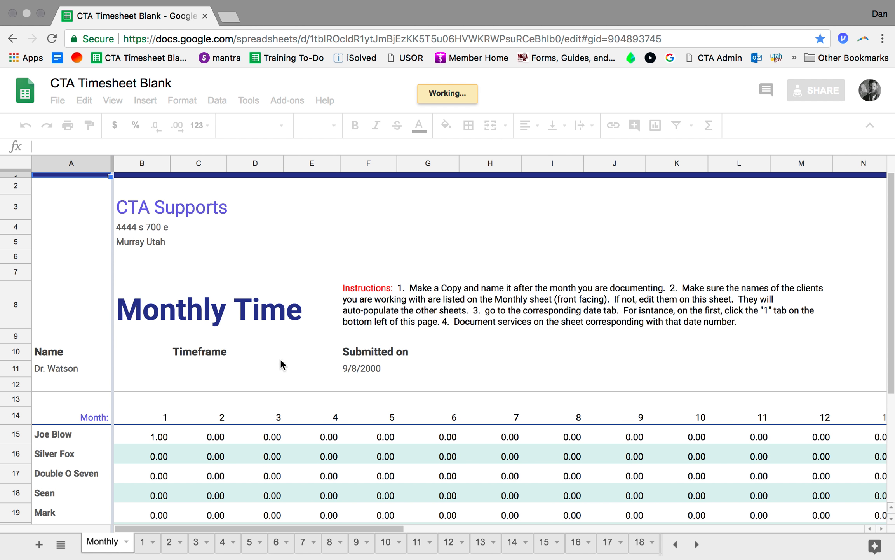
pyautogui.scroll(-1, 280, 363)
pyautogui.scroll(-2, 280, 363)
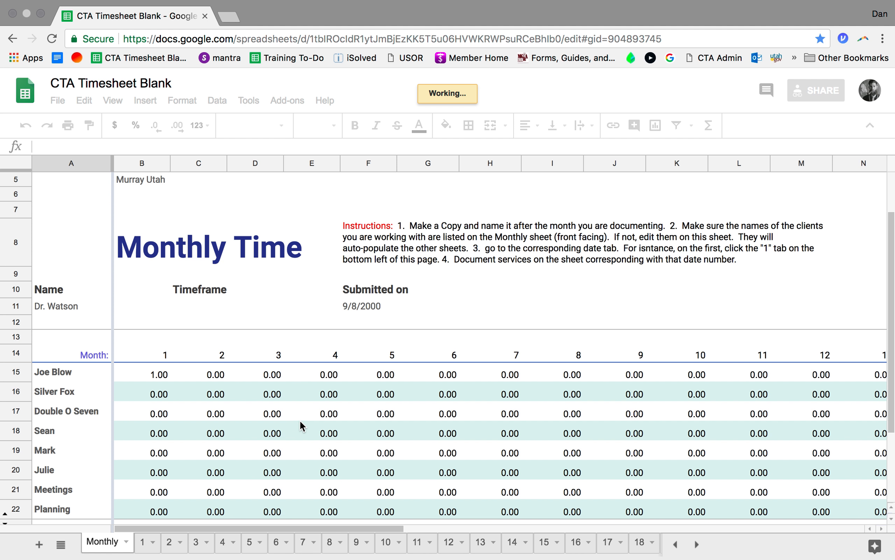
pyautogui.scroll(-2, 301, 425)
pyautogui.scroll(-3, 301, 426)
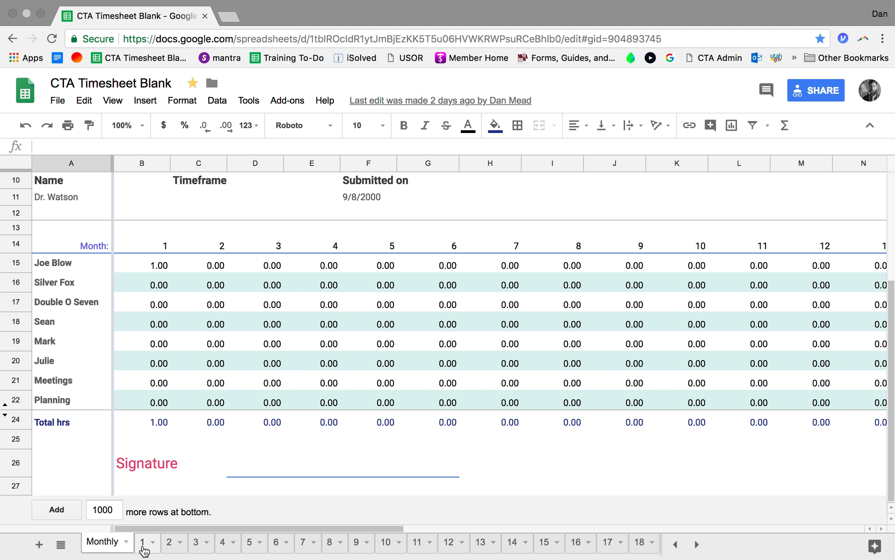
pyautogui.doubleClick(73, 325)
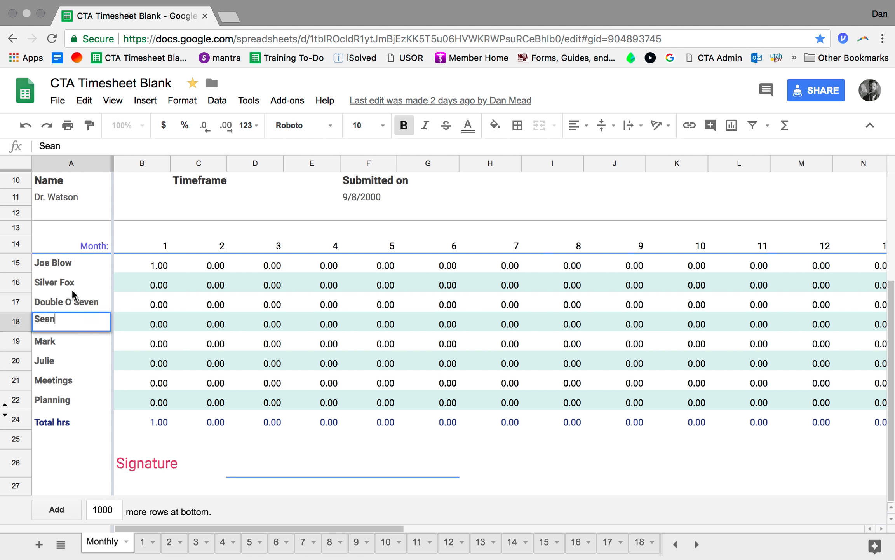
pyautogui.click(65, 263)
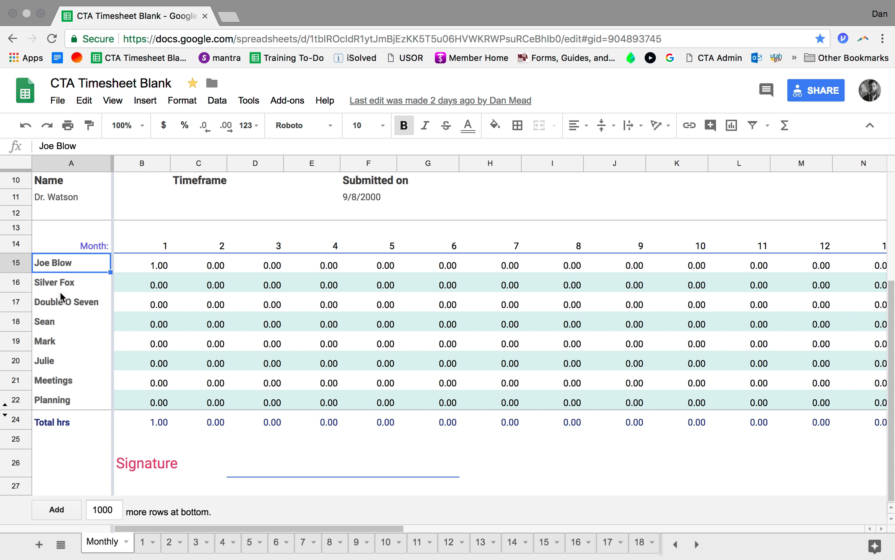
pyautogui.click(57, 320)
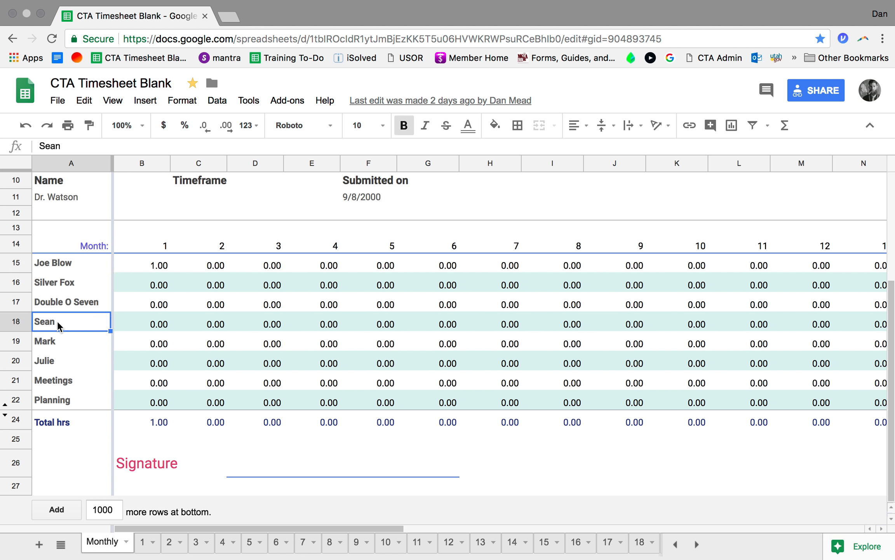
pyautogui.click(68, 380)
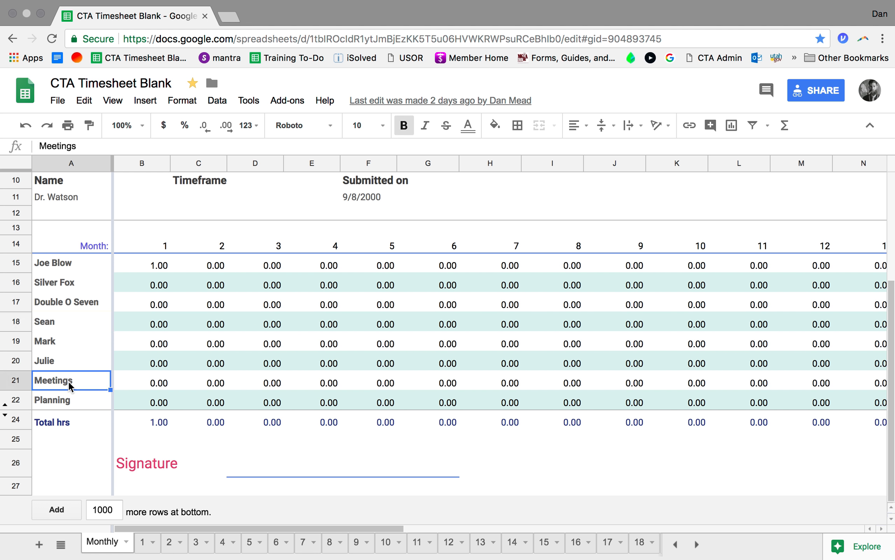
pyautogui.click(78, 402)
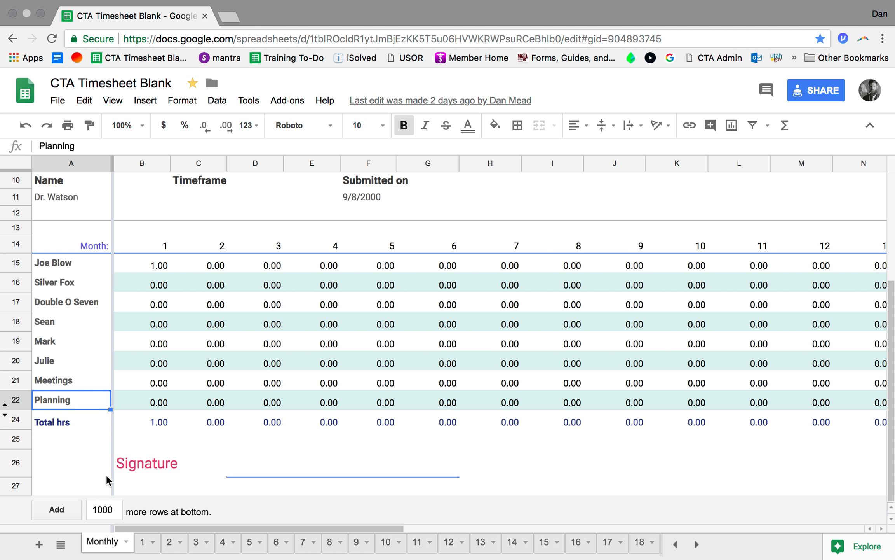
# Look through the daily sheets 1 to 6 and read the documentation instructions below the table on sheet 1
pyautogui.click(149, 549)
pyautogui.scroll(-2, 185, 484)
pyautogui.scroll(2, 187, 484)
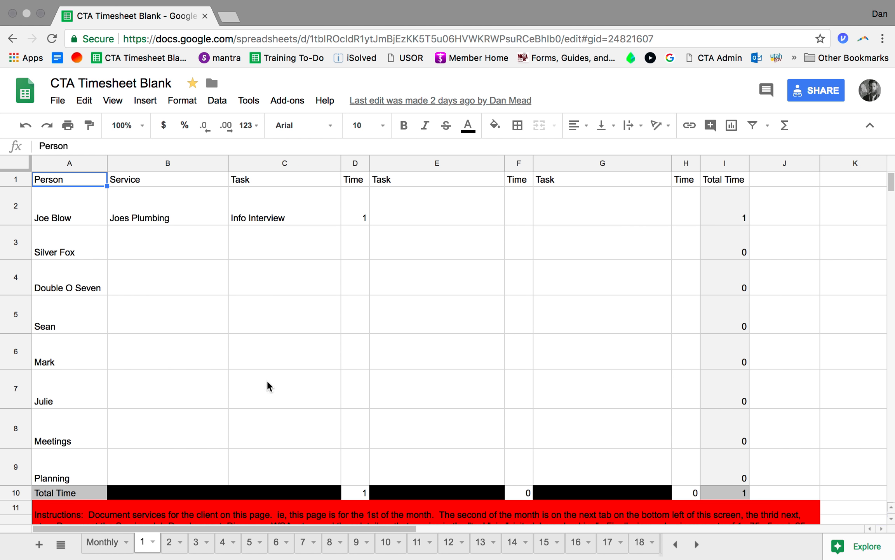
pyautogui.scroll(-1, 266, 396)
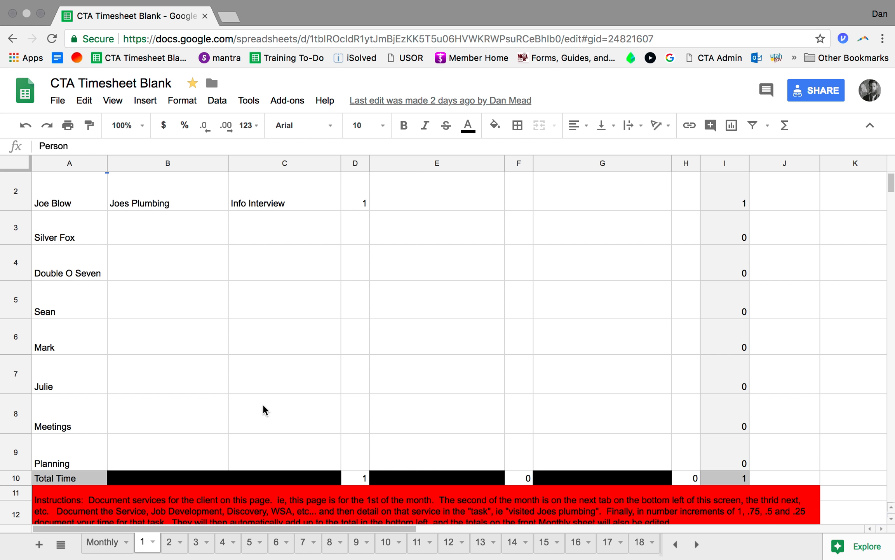
pyautogui.click(171, 545)
pyautogui.click(205, 549)
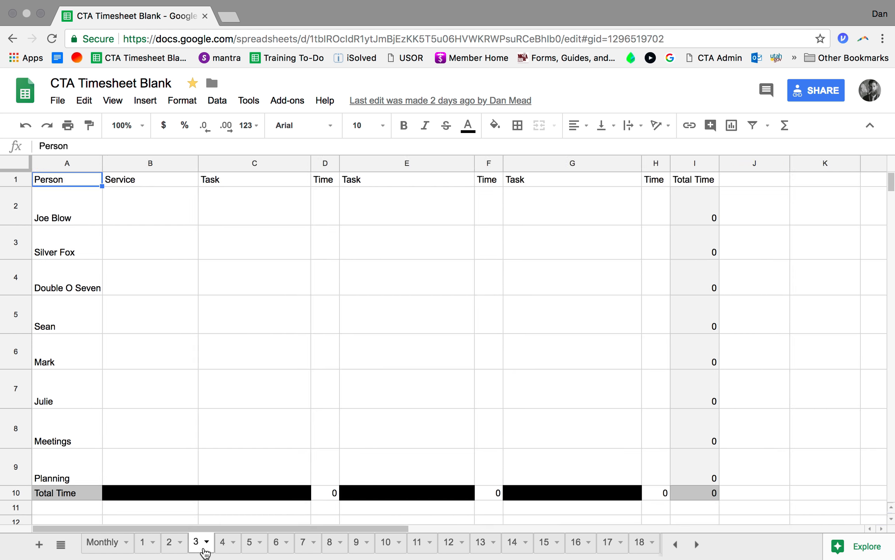
pyautogui.click(224, 547)
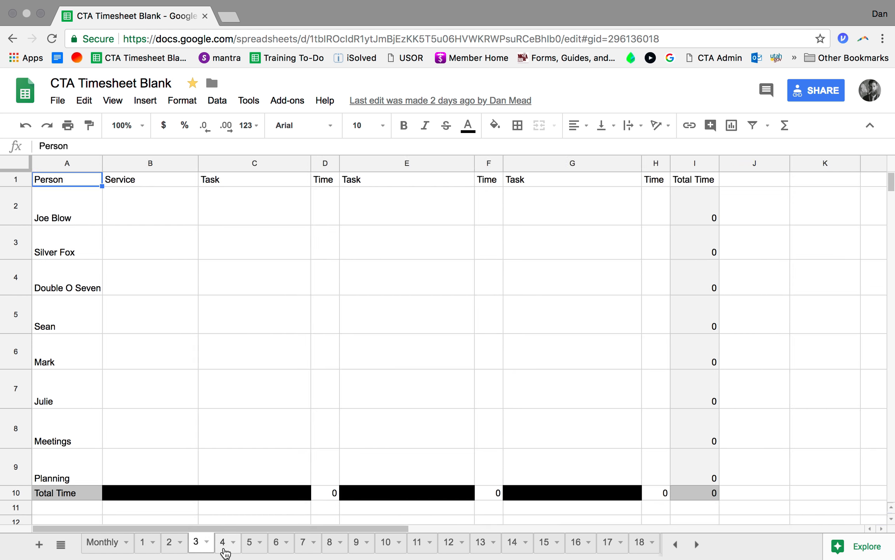
pyautogui.click(249, 546)
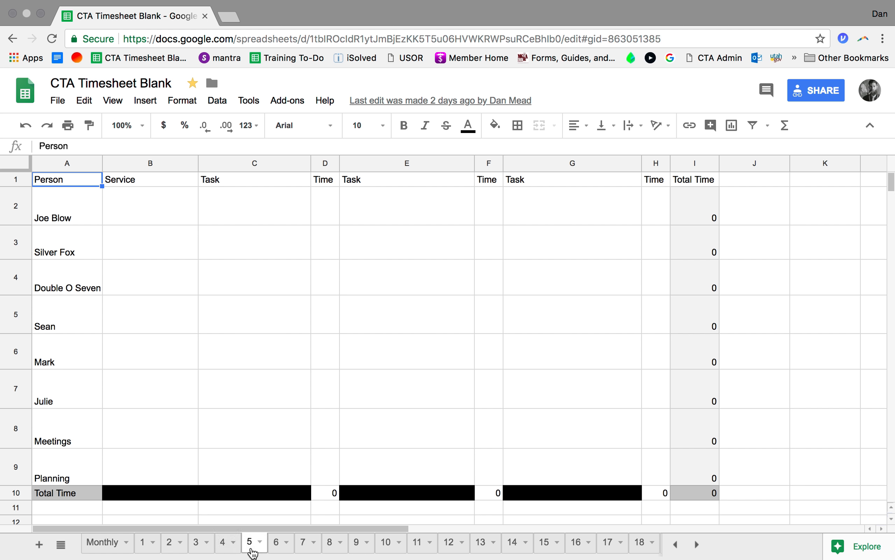
pyautogui.click(279, 547)
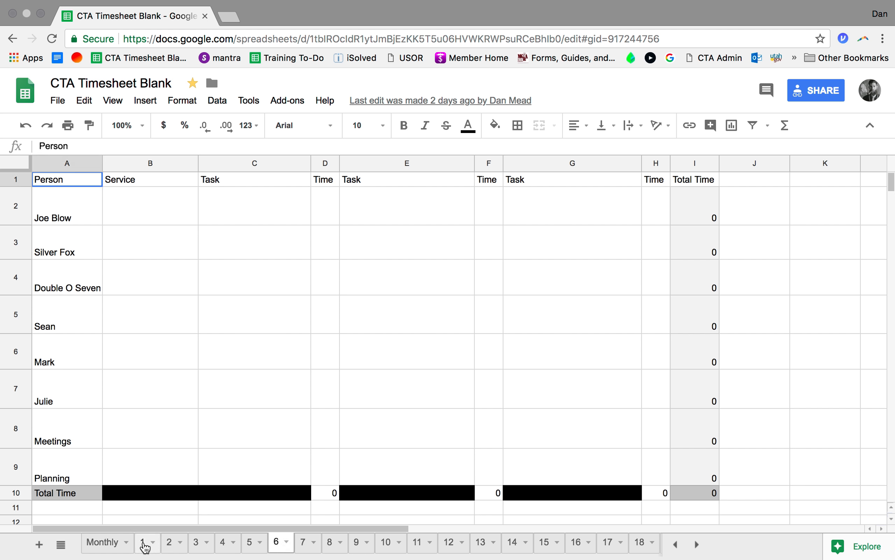
pyautogui.click(144, 546)
pyautogui.scroll(-1, 162, 511)
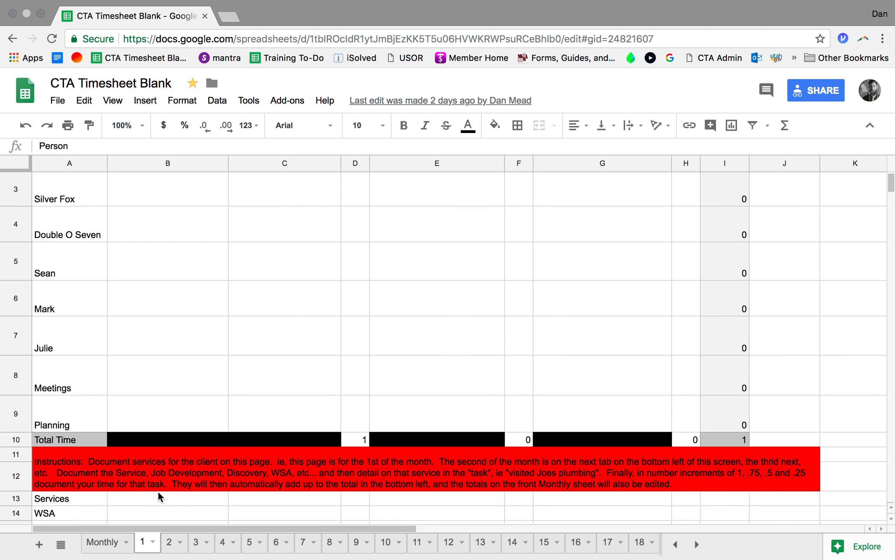
# Return to the Monthly sheet and make a copy of the spreadsheet named May 2018 Timesheet in My Drive
pyautogui.click(116, 542)
pyautogui.scroll(5, 281, 438)
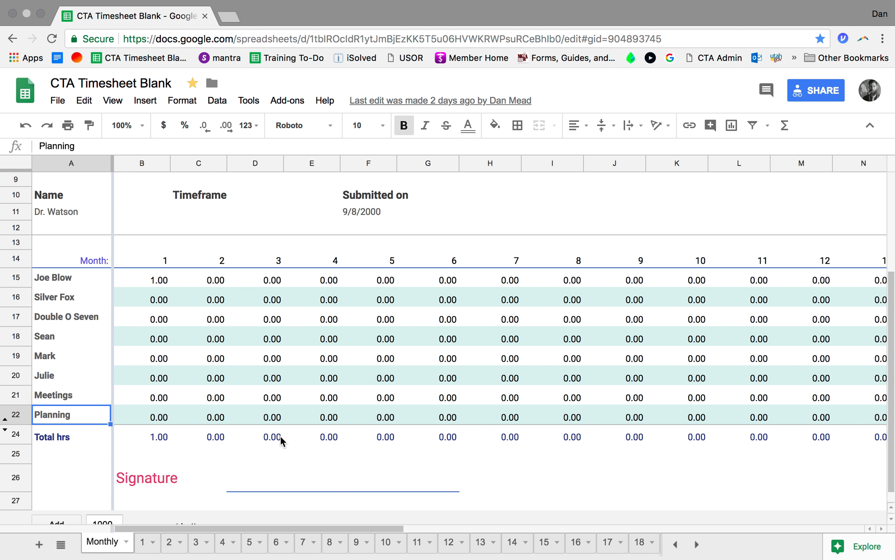
pyautogui.scroll(-1, 281, 435)
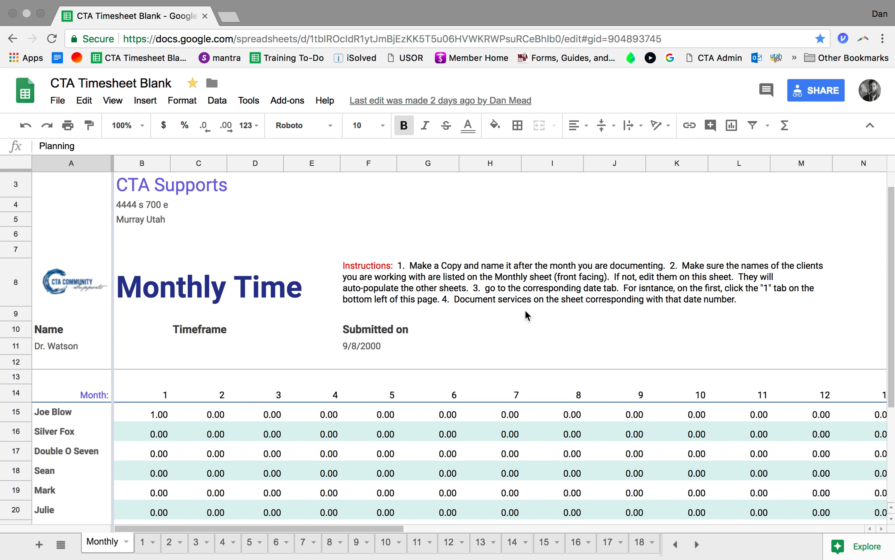
pyautogui.scroll(-3, 467, 427)
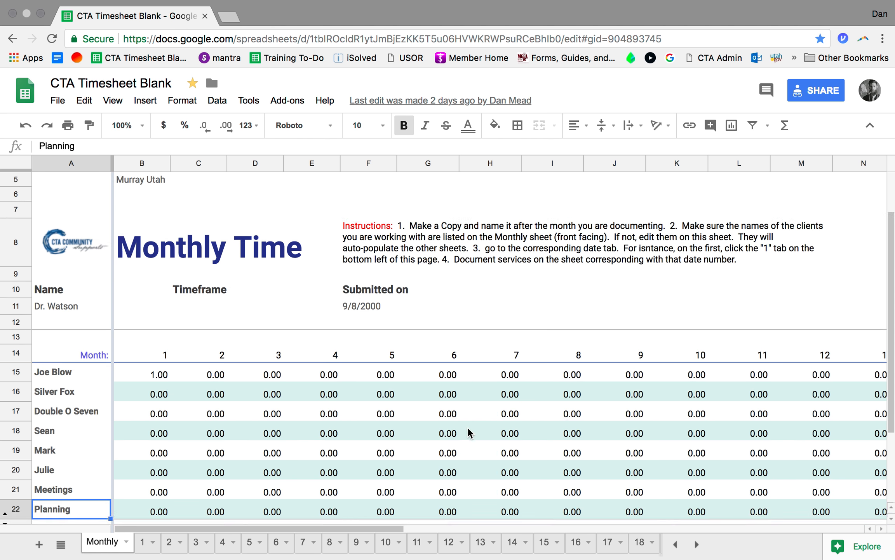
pyautogui.scroll(-1, 467, 427)
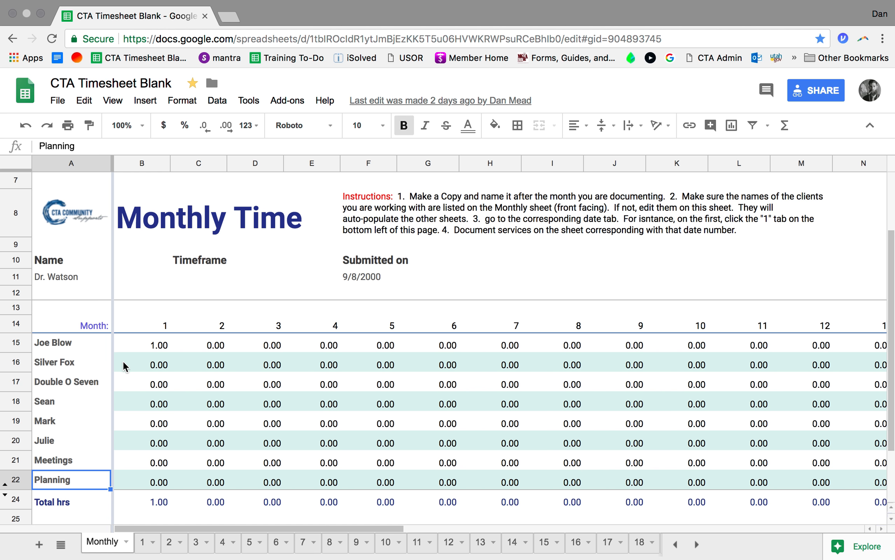
pyautogui.click(64, 102)
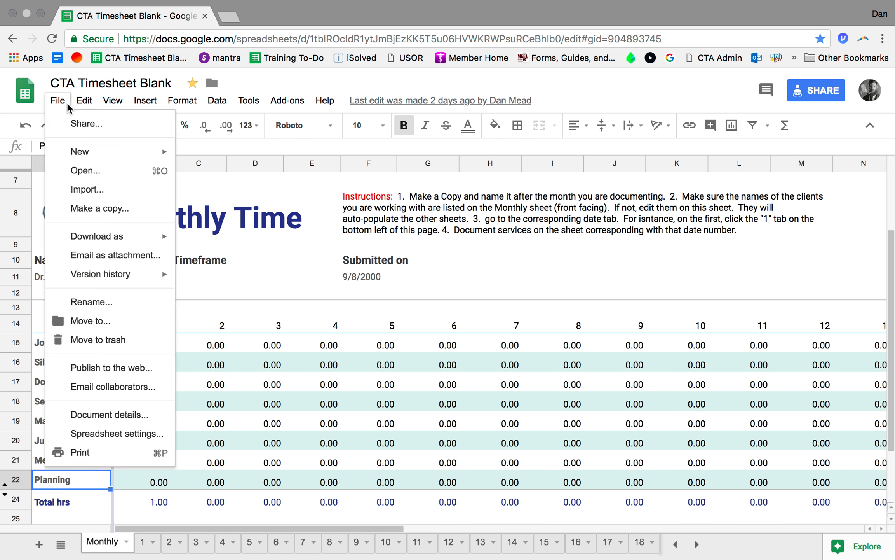
pyautogui.click(128, 212)
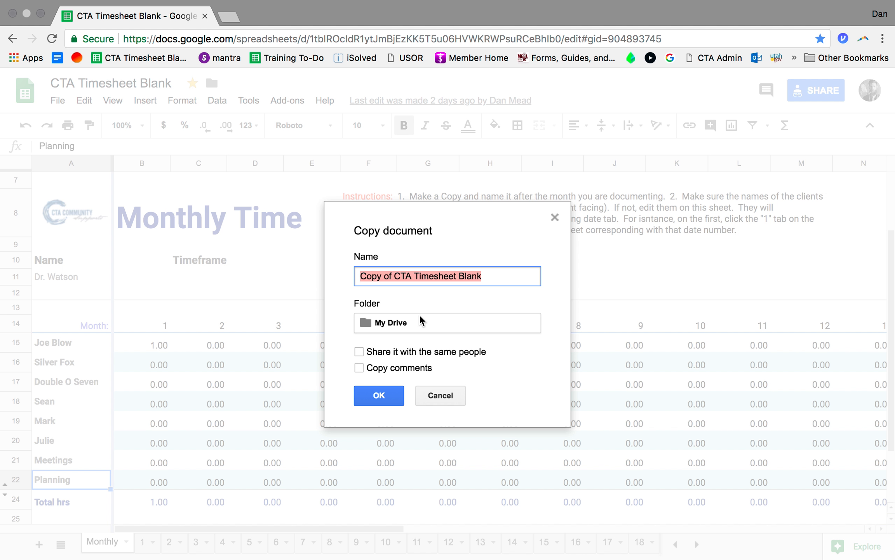
pyautogui.write('MAy')
pyautogui.press('BackSpace')
pyautogui.press('BackSpace')
pyautogui.write('ay 20')
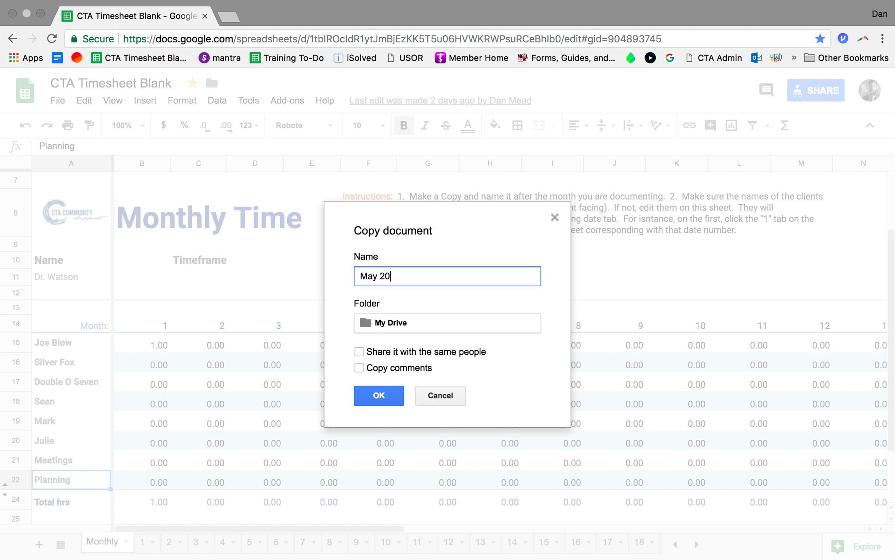
pyautogui.write('18 Timesheet')
pyautogui.click(393, 397)
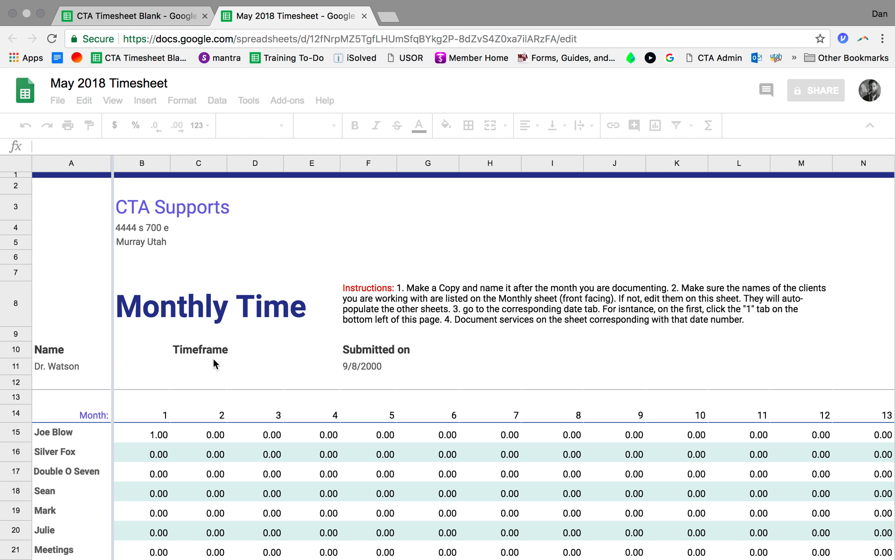
# Replace the client names in cells A18, A19 and A20 of the Monthly sheet with three different first names
pyautogui.scroll(-3, 213, 357)
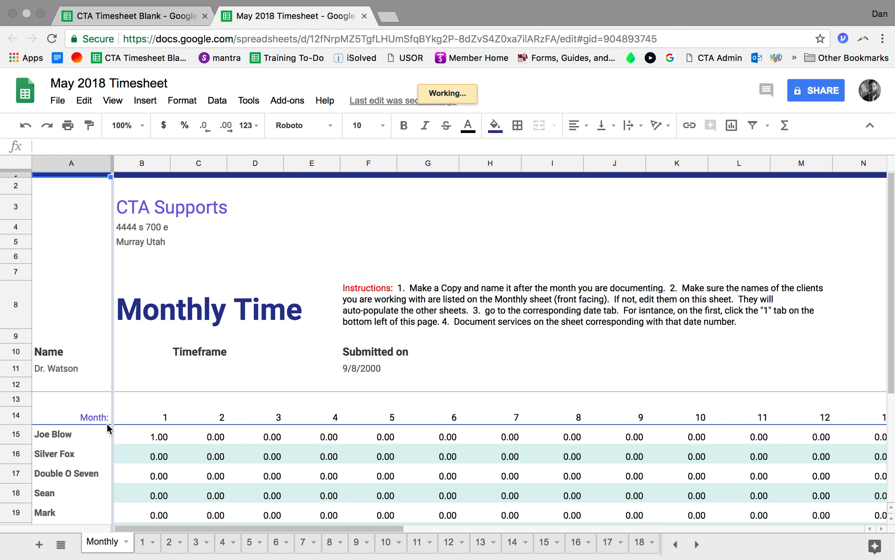
pyautogui.scroll(-1, 107, 423)
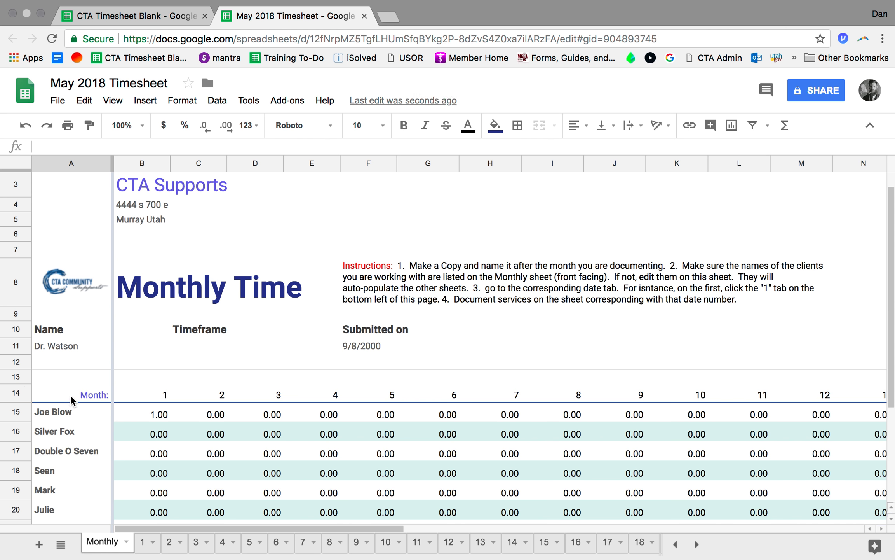
pyautogui.scroll(-2, 71, 395)
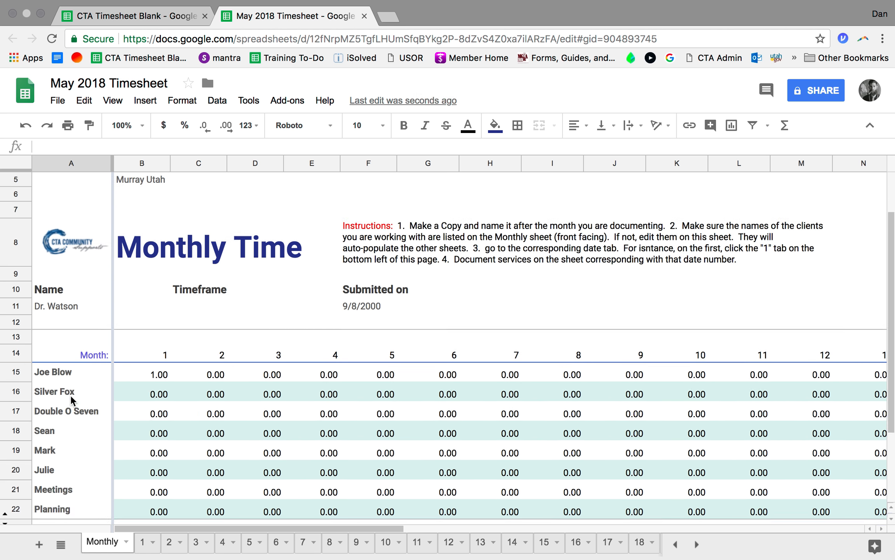
pyautogui.scroll(-1, 71, 395)
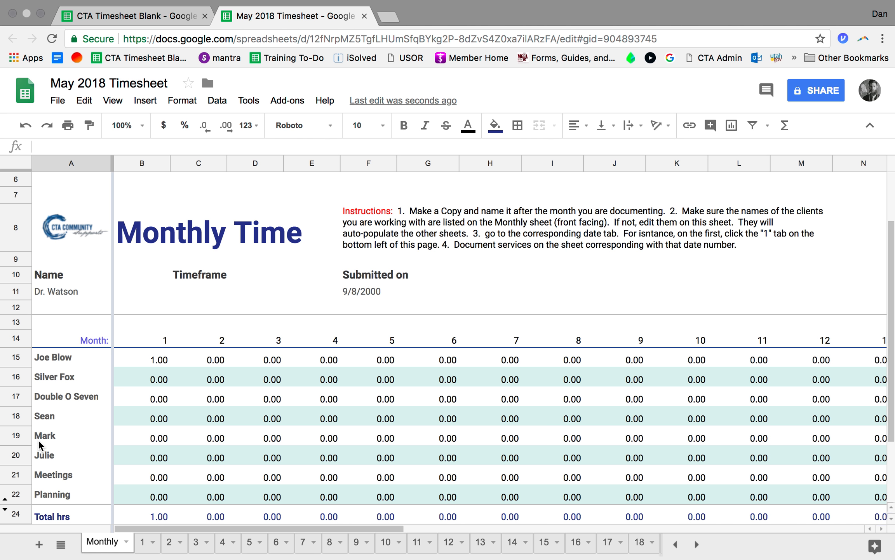
pyautogui.click(56, 422)
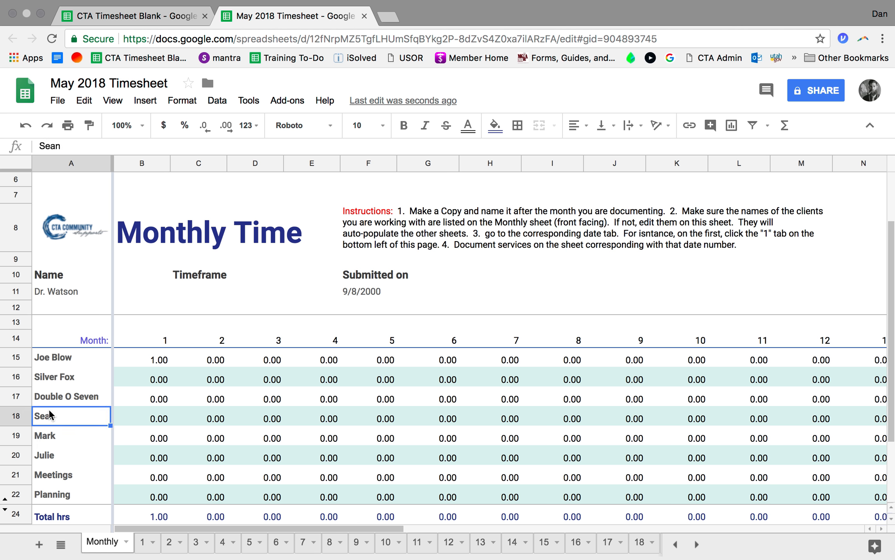
pyautogui.write('Mike')
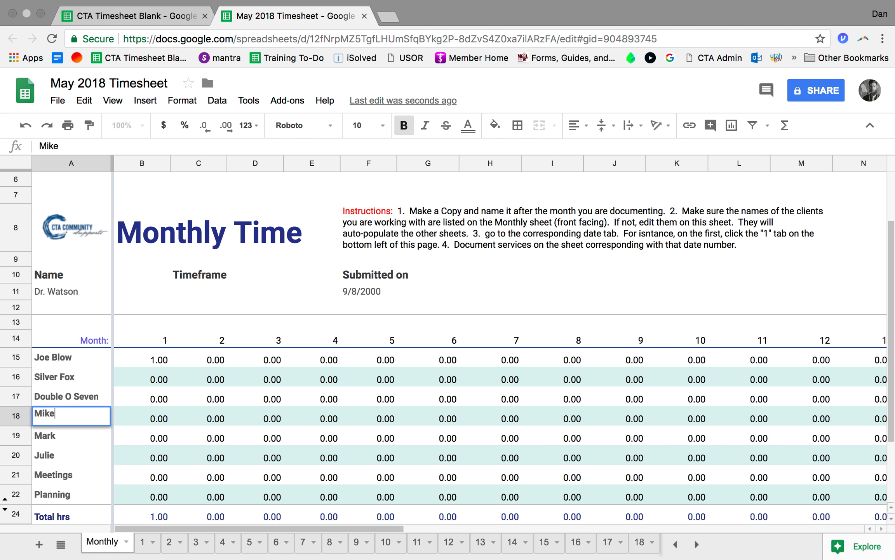
pyautogui.click(54, 435)
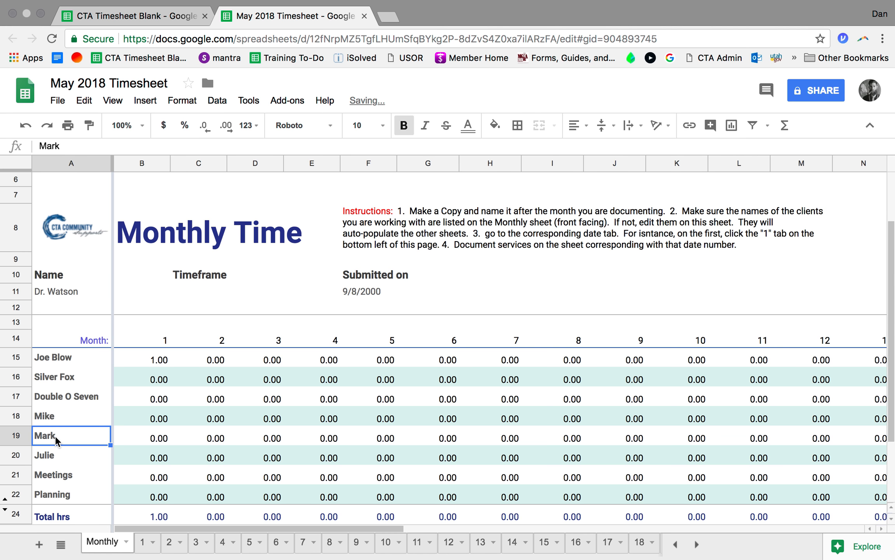
pyautogui.write('James')
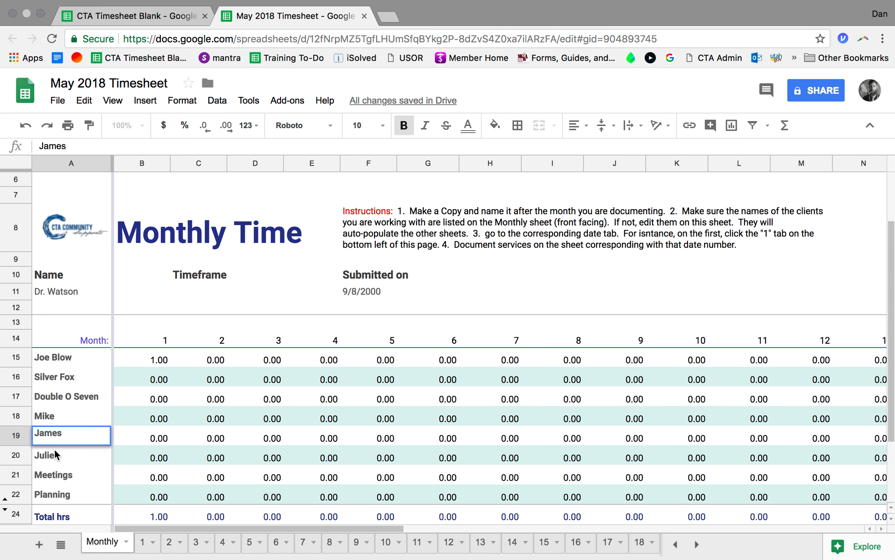
pyautogui.click(55, 451)
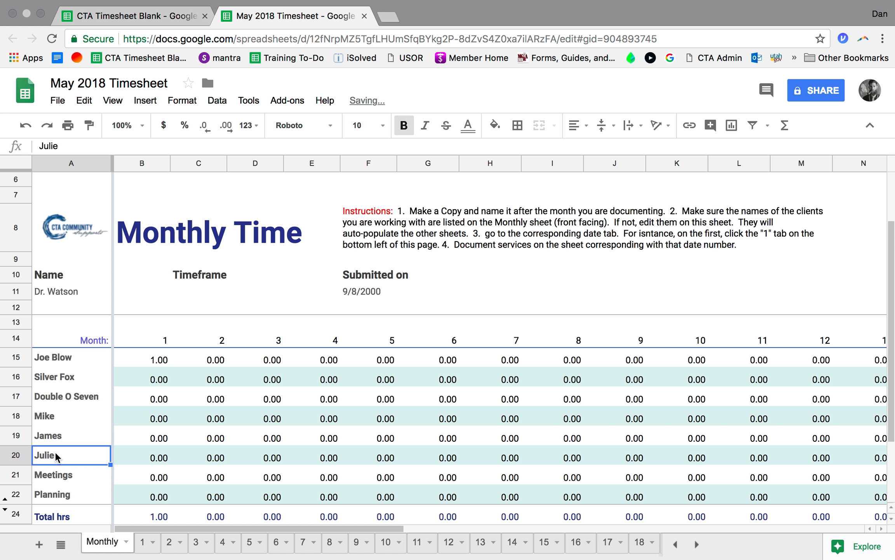
pyautogui.write('ophia')
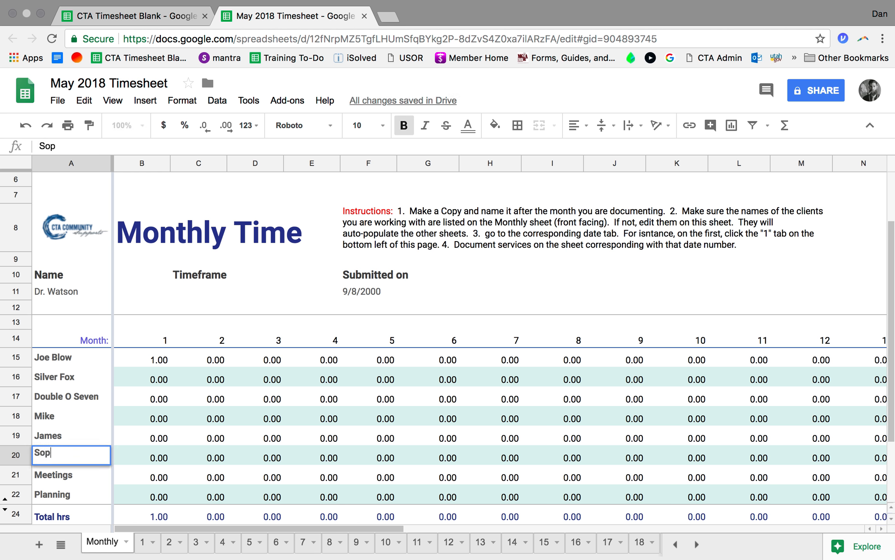
pyautogui.click(77, 441)
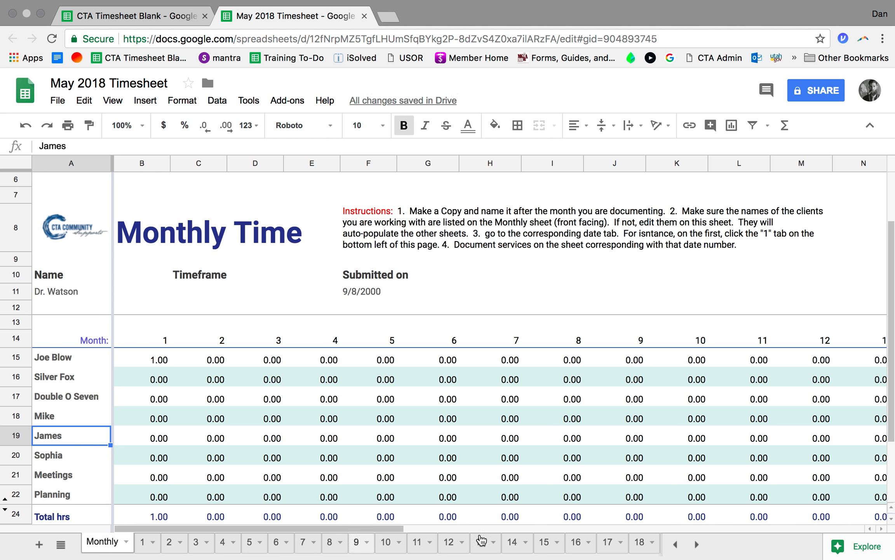
# Check the client names on daily sheets 1 and 2 against the Monthly sheet, and return to sheet 1
pyautogui.click(145, 545)
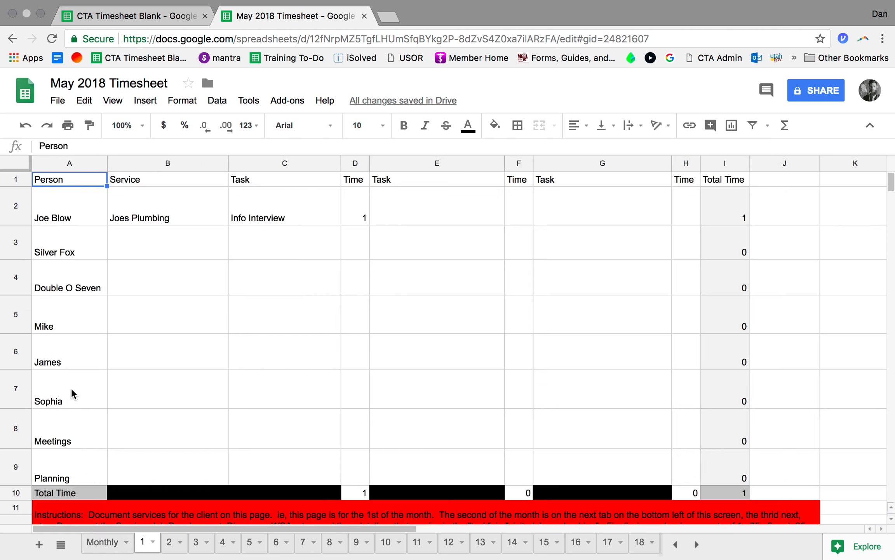
pyautogui.click(170, 543)
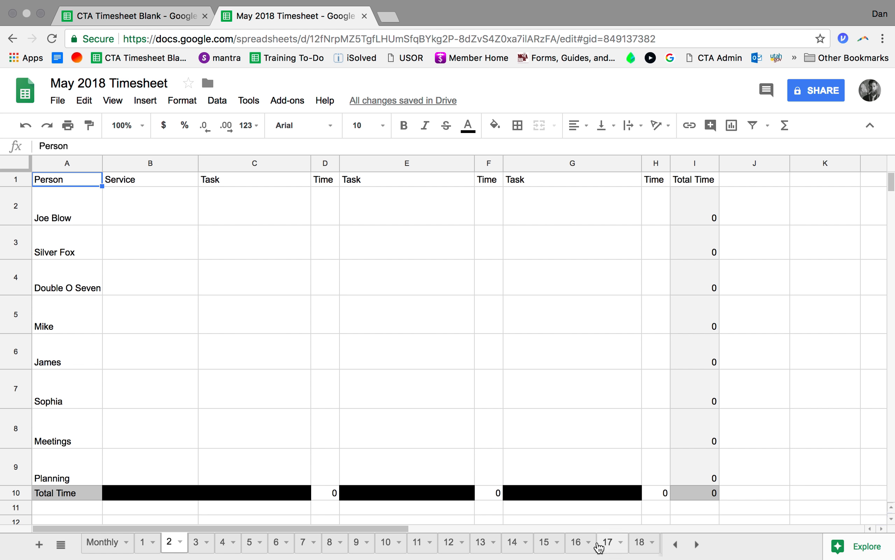
pyautogui.click(104, 543)
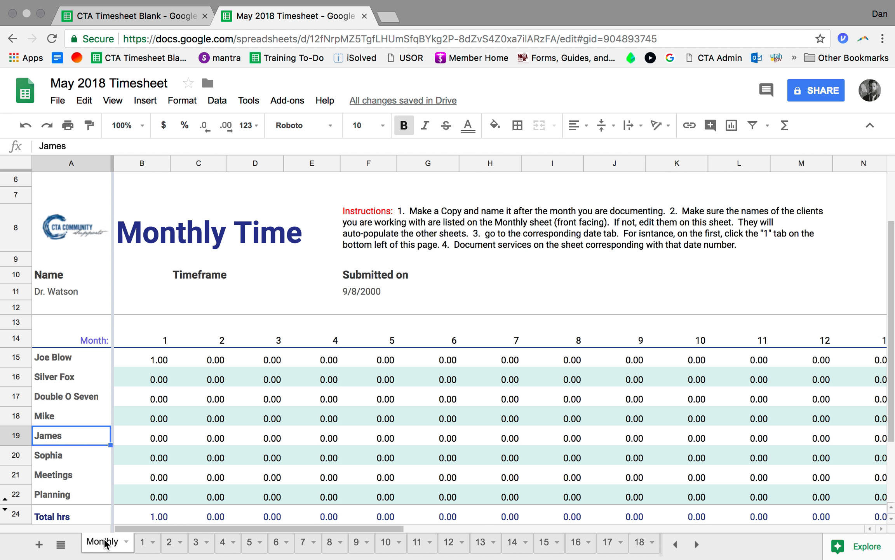
pyautogui.click(143, 543)
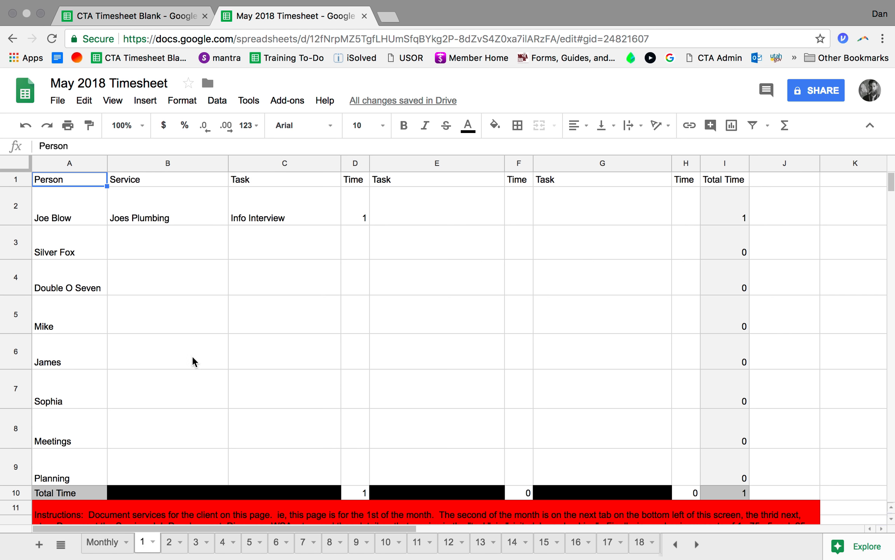
# Enter Job Development as the first client's service in cell B2 of sheet 1
pyautogui.click(190, 224)
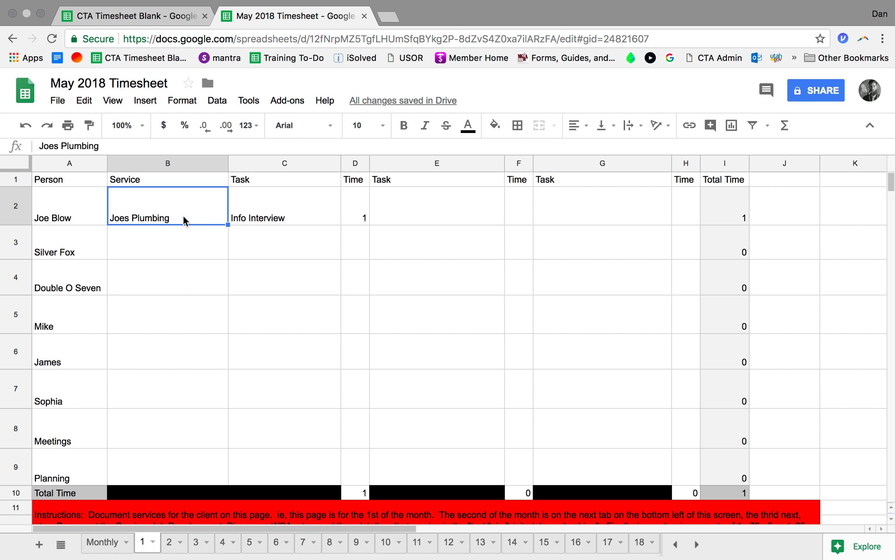
pyautogui.write('Job Developmen')
pyautogui.press('BackSpace')
pyautogui.write('nt')
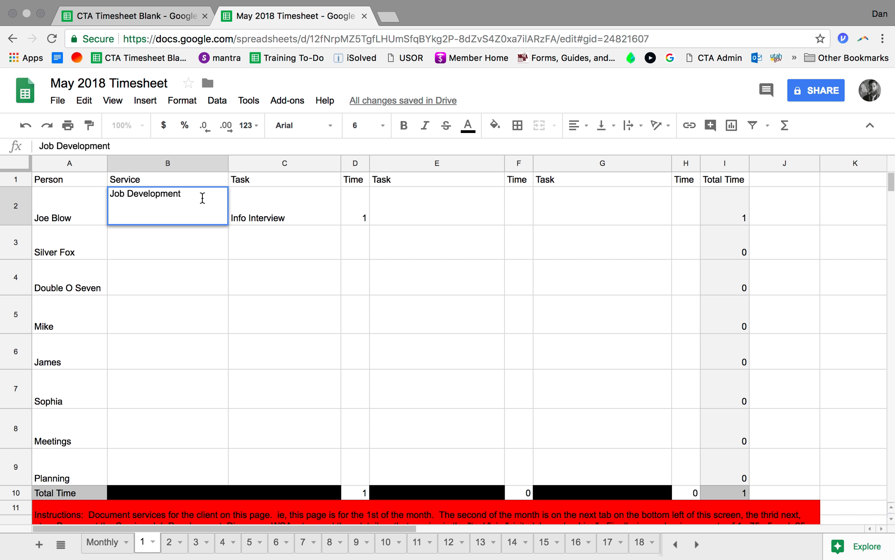
# Set the first client's service in B2 to Discovery and check it against the services list below the table
pyautogui.moveTo(203, 198); pyautogui.dragTo(102, 195)
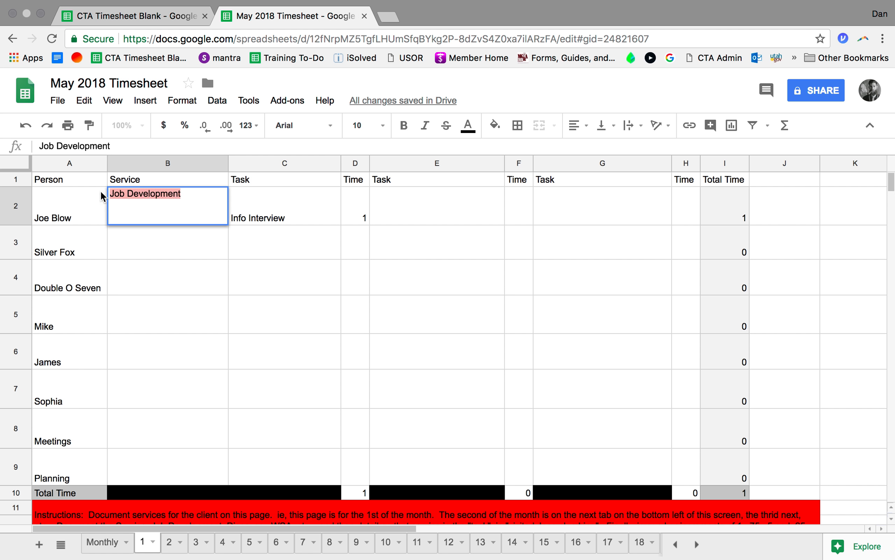
pyautogui.write('Discovery')
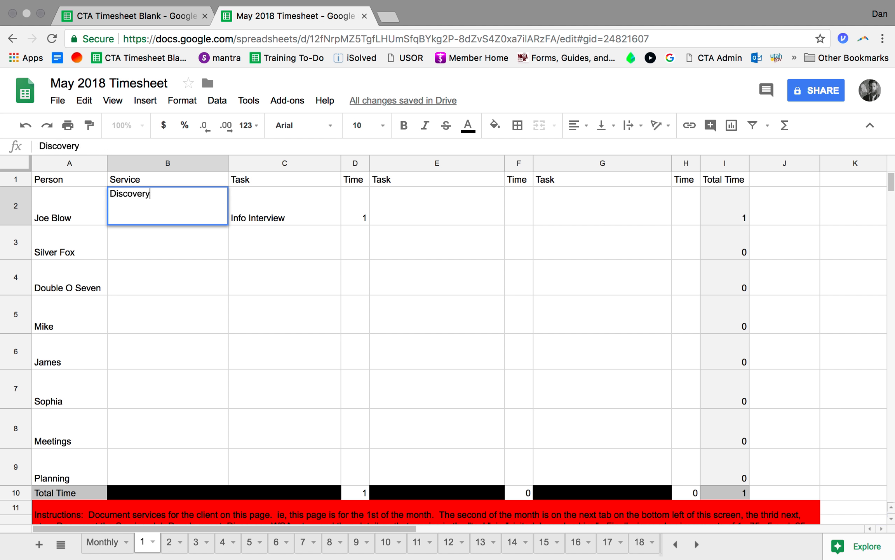
pyautogui.click(127, 234)
pyautogui.scroll(-5, 157, 276)
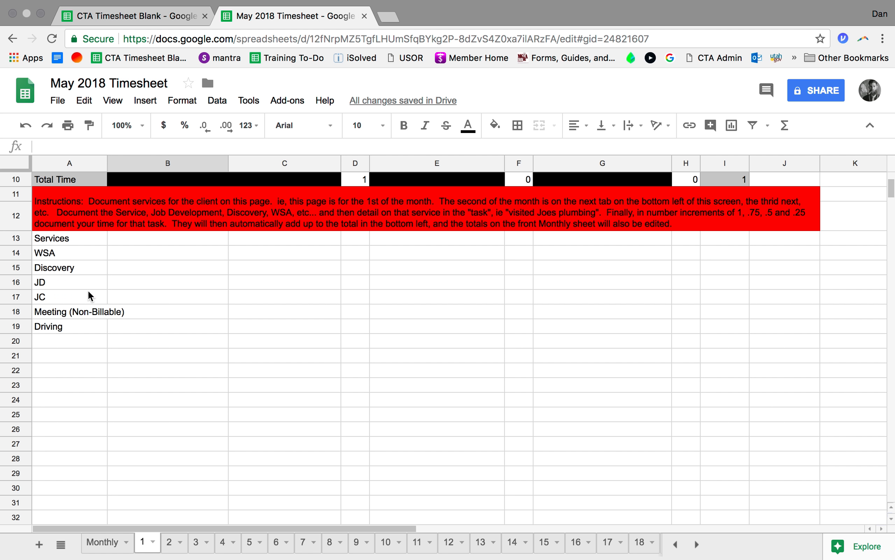
pyautogui.scroll(2, 95, 294)
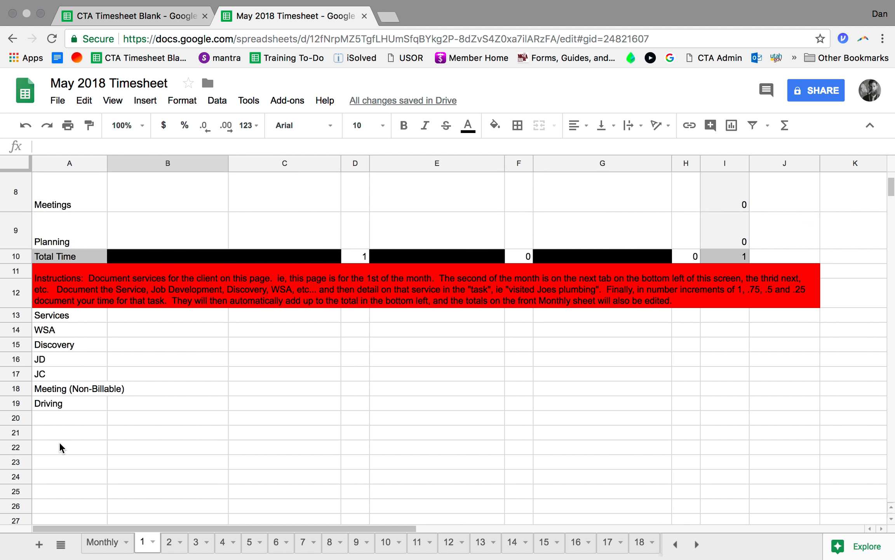
pyautogui.scroll(6, 61, 450)
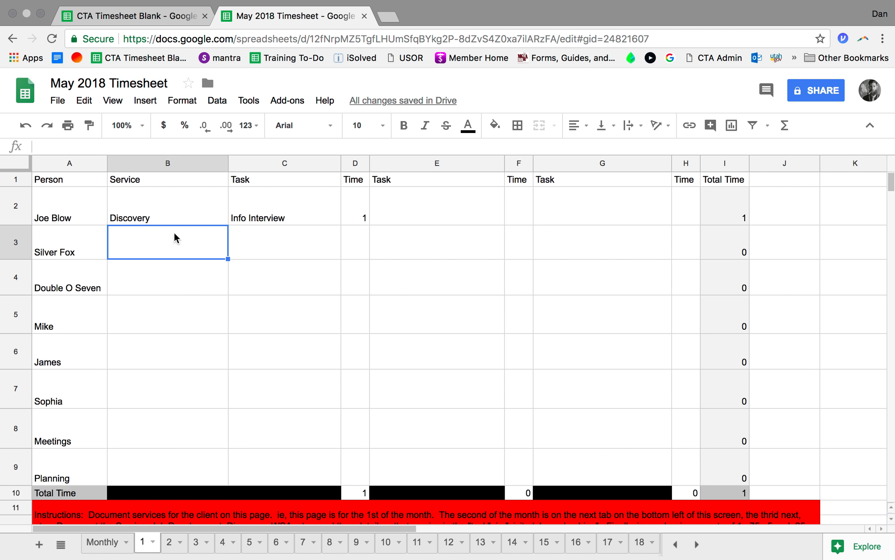
pyautogui.click(190, 216)
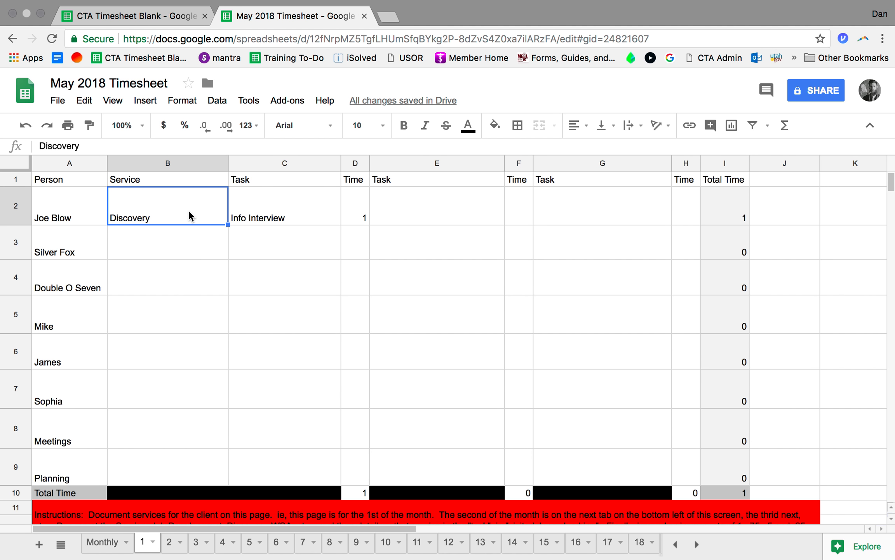
# Extend the first client's task in C2 so it reads Info Interview-Joes Plumbing
pyautogui.click(313, 217)
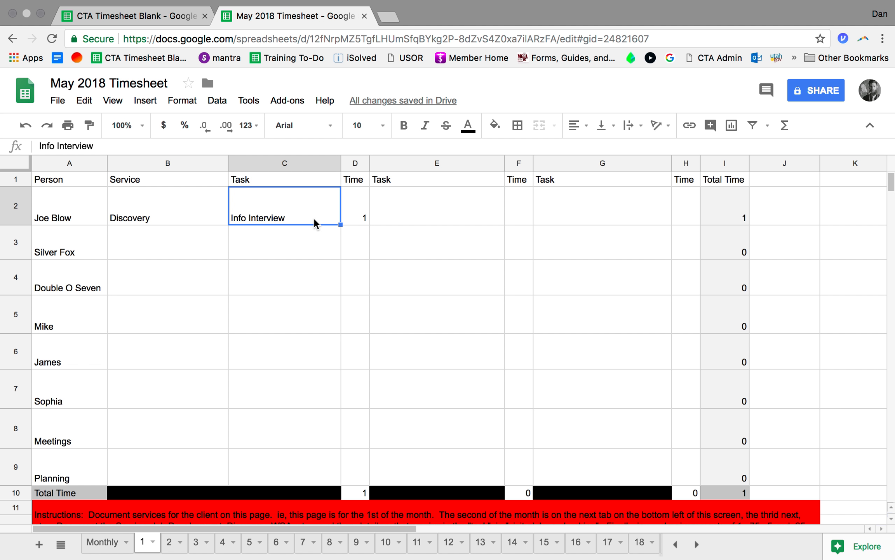
pyautogui.doubleClick(313, 217)
pyautogui.write('-')
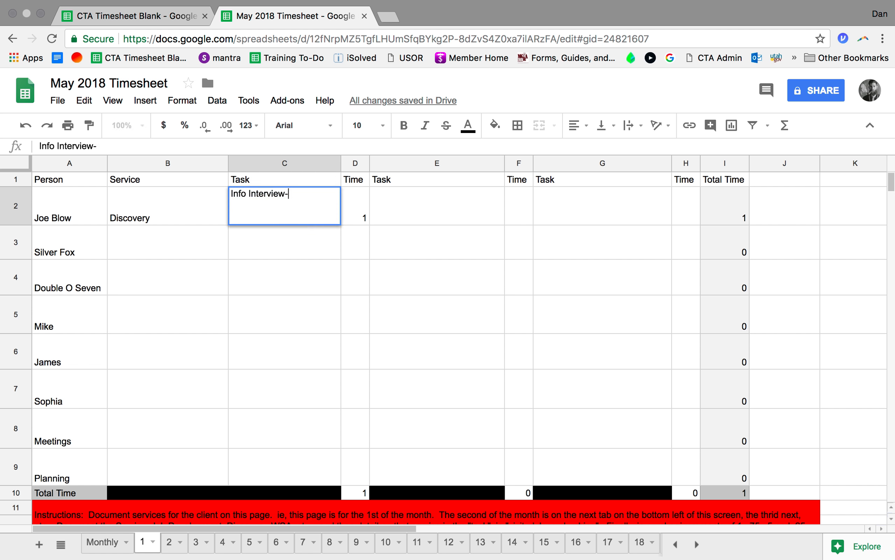
pyautogui.write('Joes Plumbing')
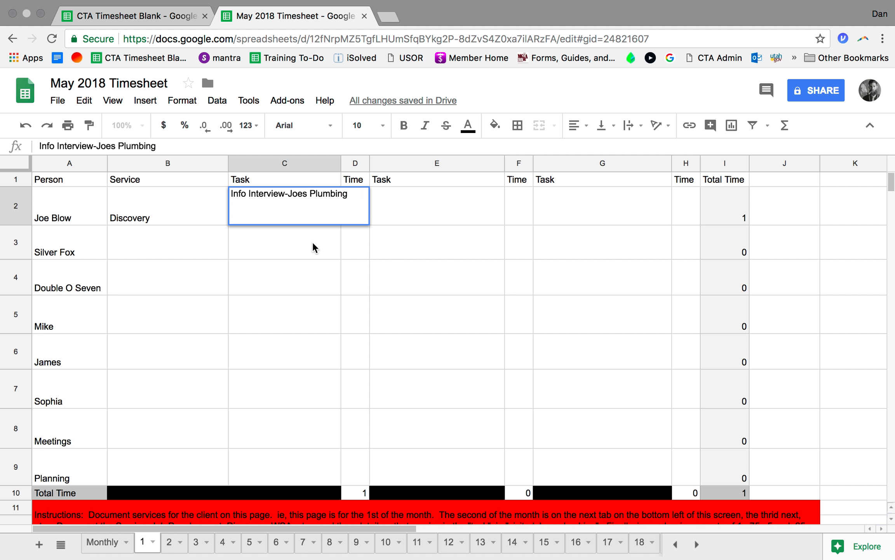
# Enter Discovery Activity-Thanksgiving point as the first client's second task in E2
pyautogui.click(426, 213)
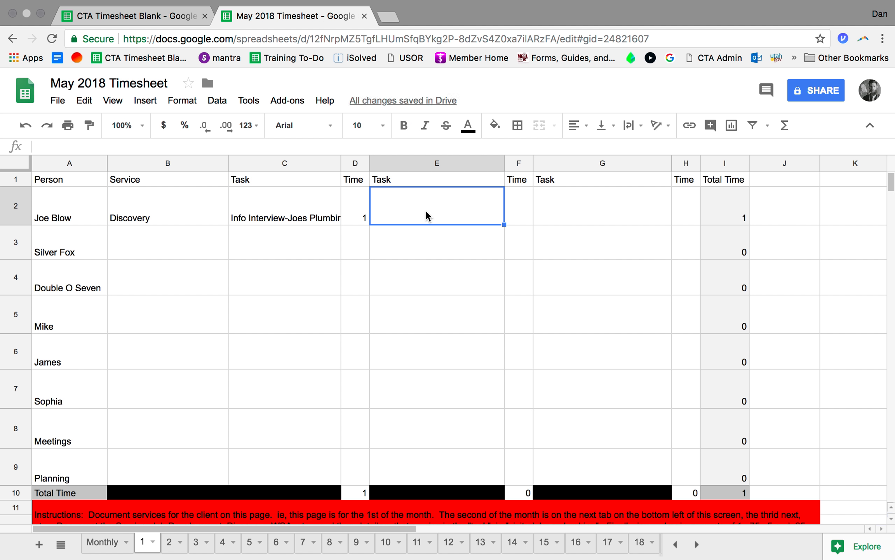
pyautogui.write('Discovery Activity')
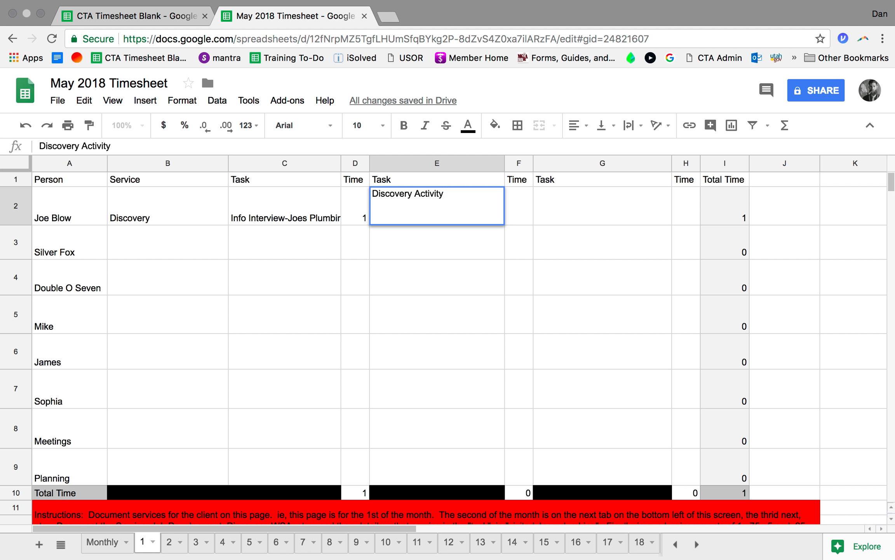
pyautogui.press('BackSpace')
pyautogui.write('-Thanksgiving point')
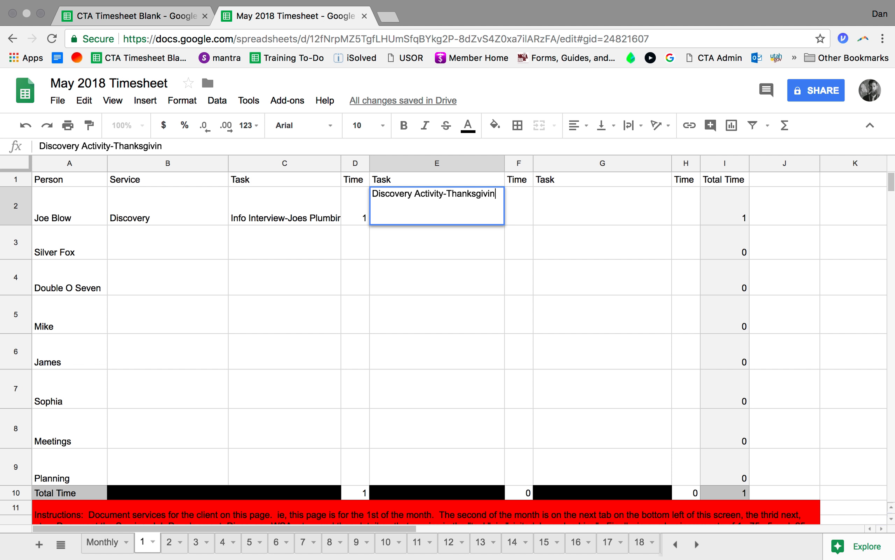
pyautogui.press('Return')
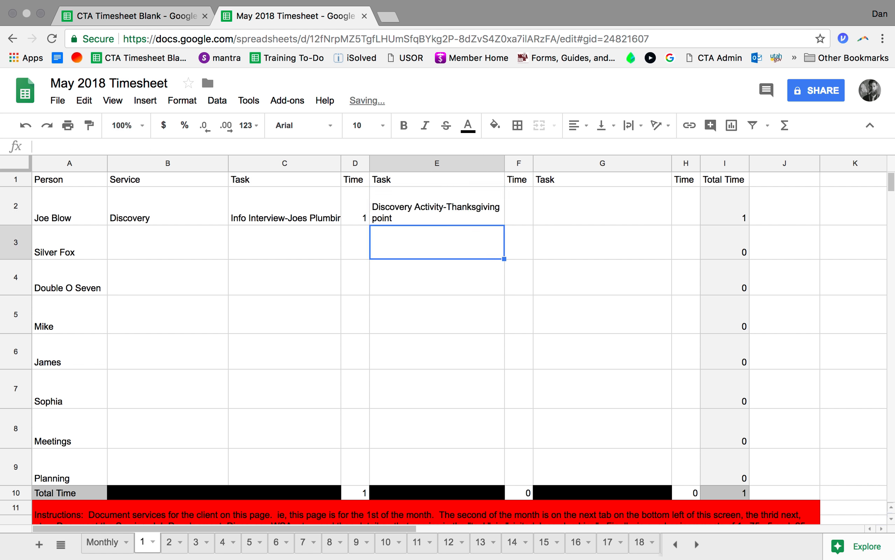
# Enter Documented as the first client's third task in G2, with a time of .5 in H2
pyautogui.click(618, 206)
pyautogui.click(451, 210)
pyautogui.click(554, 219)
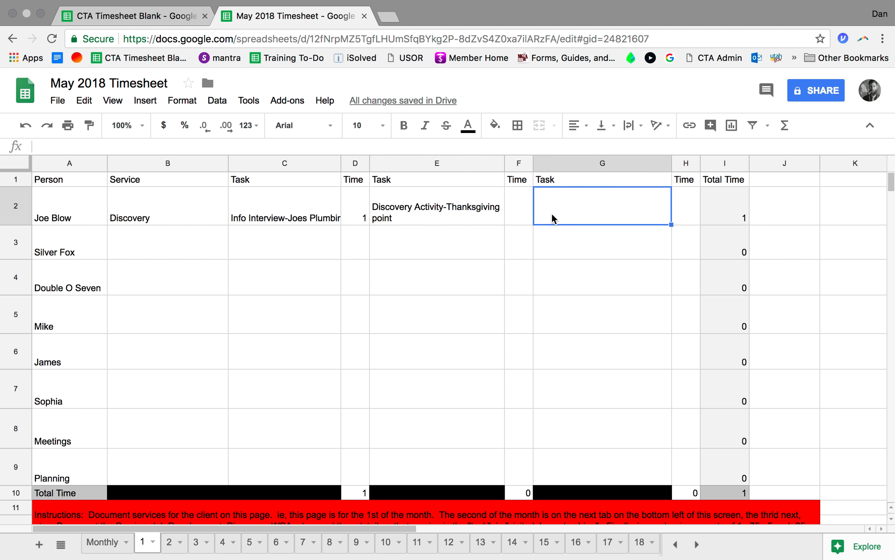
pyautogui.write('Documented')
pyautogui.press('Tab')
pyautogui.write('.5')
# Set the time for the first client's second task, in F2, to 2
pyautogui.click(500, 208)
pyautogui.click(519, 214)
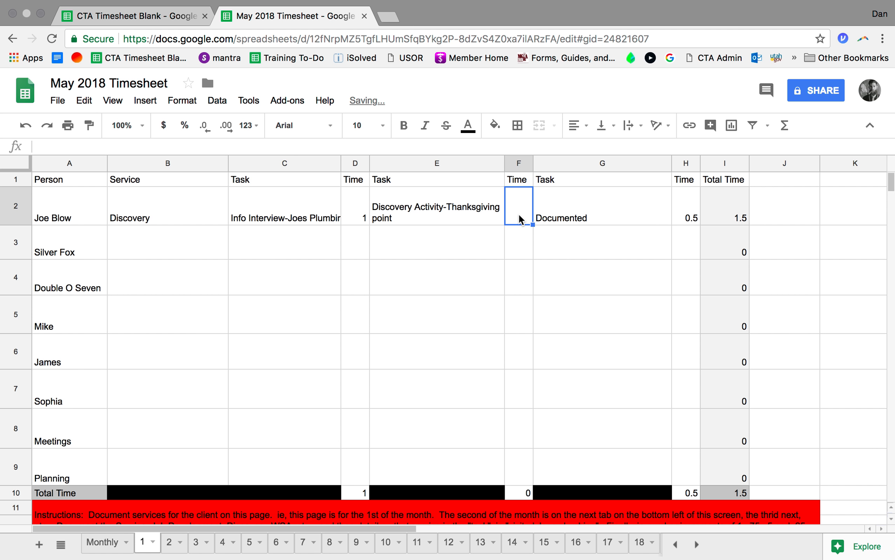
pyautogui.click(492, 216)
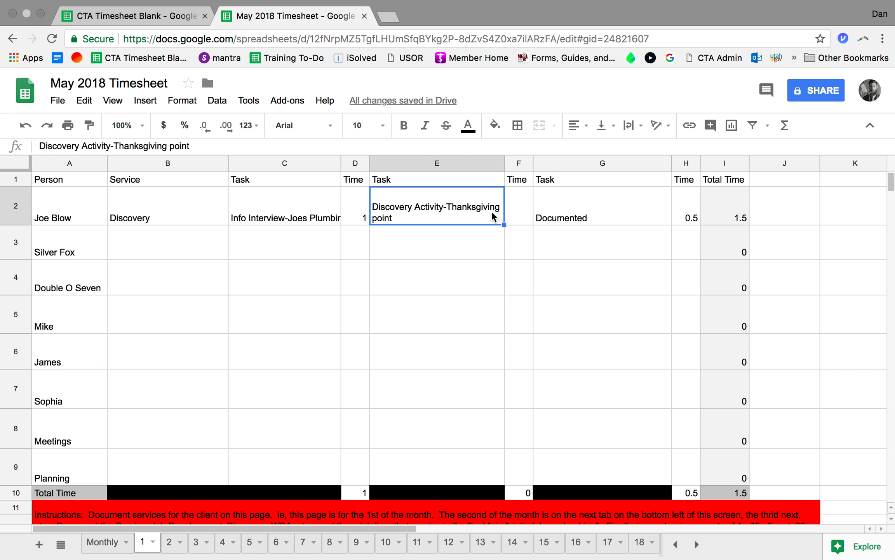
pyautogui.click(528, 219)
pyautogui.write('2')
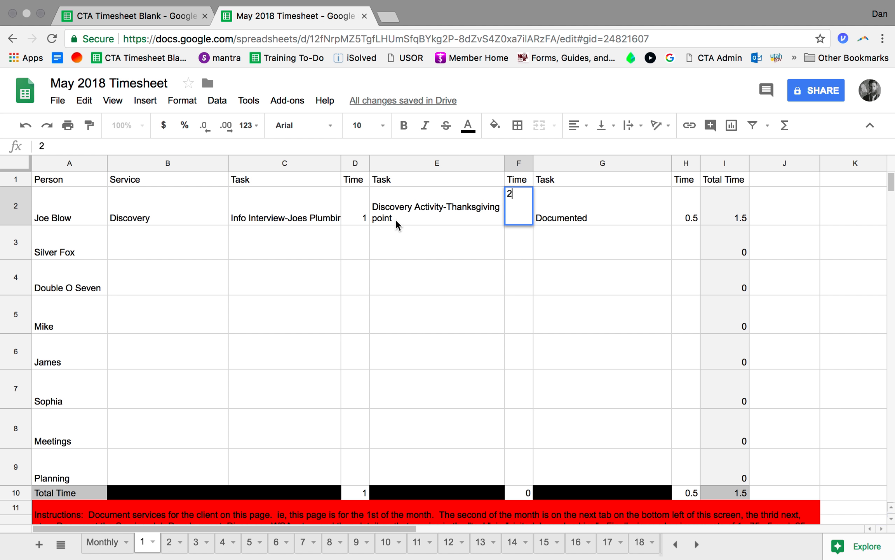
pyautogui.click(365, 208)
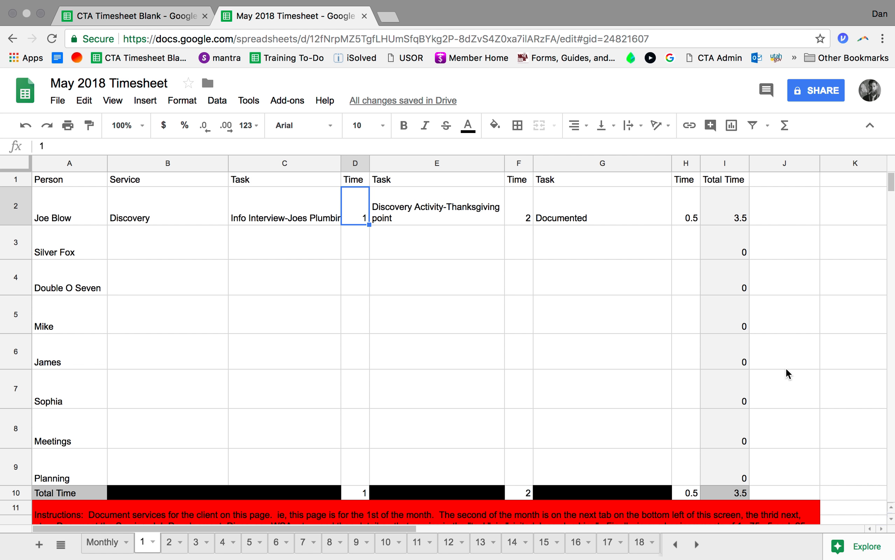
# Enter Job Coaching-Nordstrom as the sixth client's service in B7 on the day 1 sheet
pyautogui.scroll(-1, 789, 373)
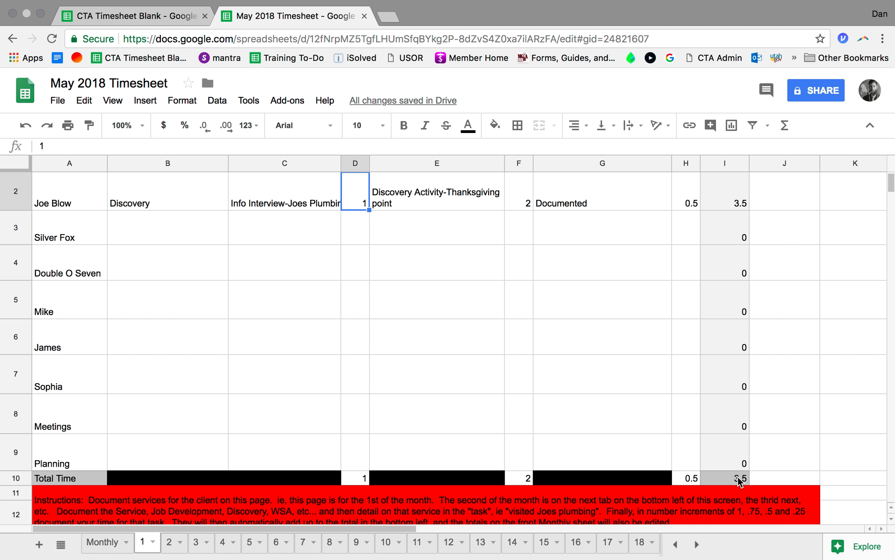
pyautogui.click(172, 376)
pyautogui.scroll(1, 178, 373)
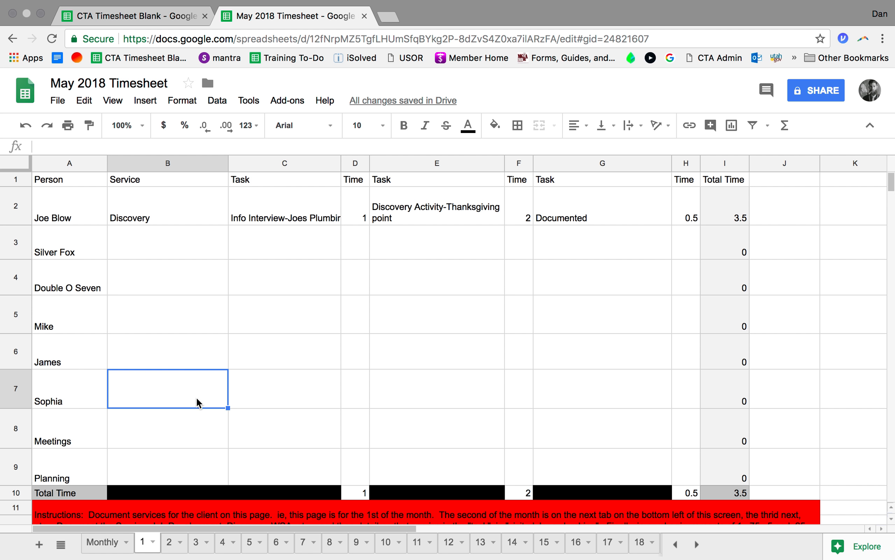
pyautogui.write('Job ')
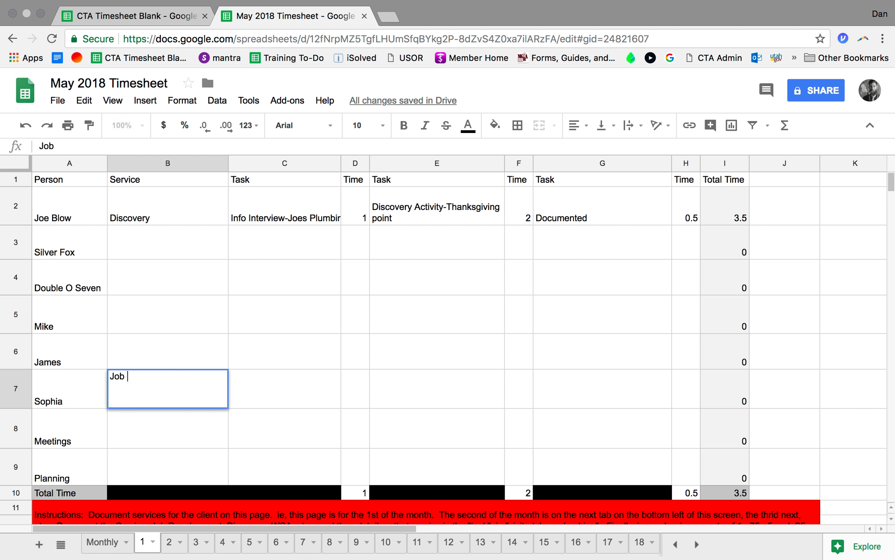
pyautogui.write('Coaching-')
pyautogui.write('Nordsto')
pyautogui.write('rm')
pyautogui.click(327, 389)
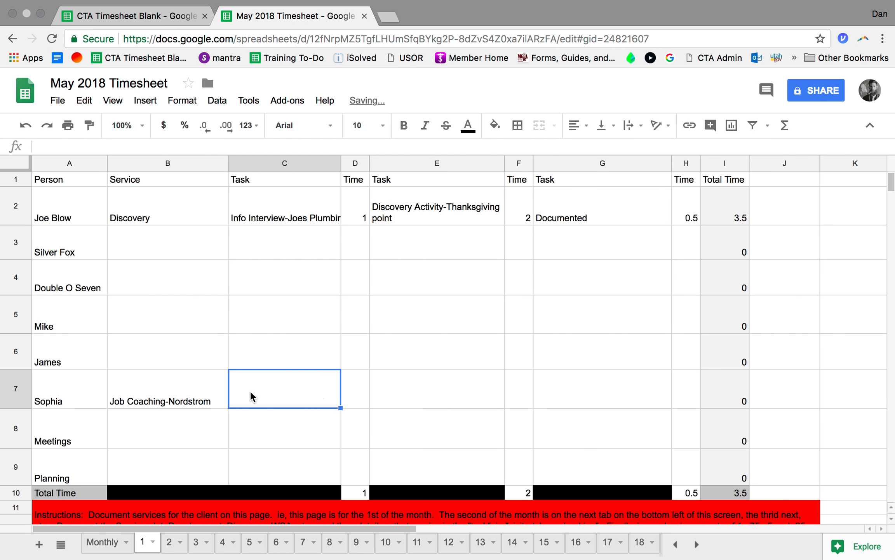
# Enter Fading from organization as the sixth client's first task in C7, with a time of 3 in D7
pyautogui.click(191, 390)
pyautogui.click(268, 391)
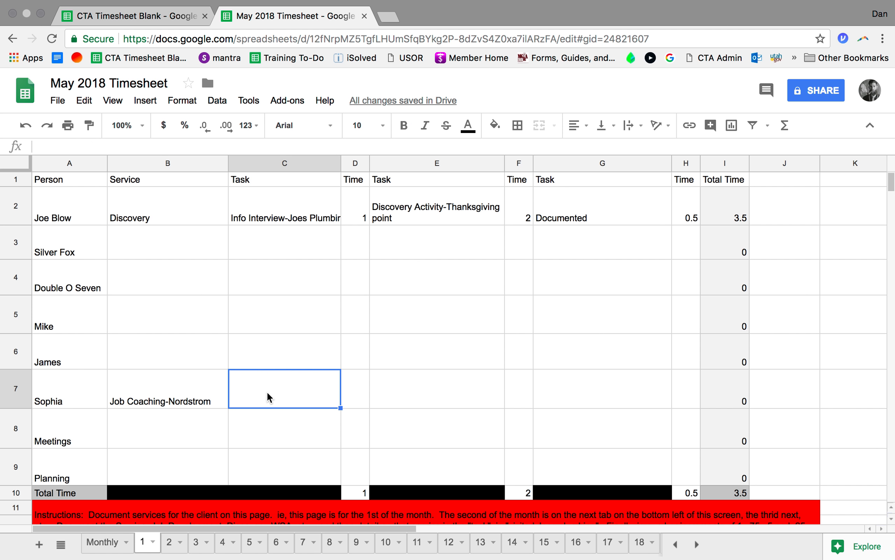
pyautogui.write('Fading')
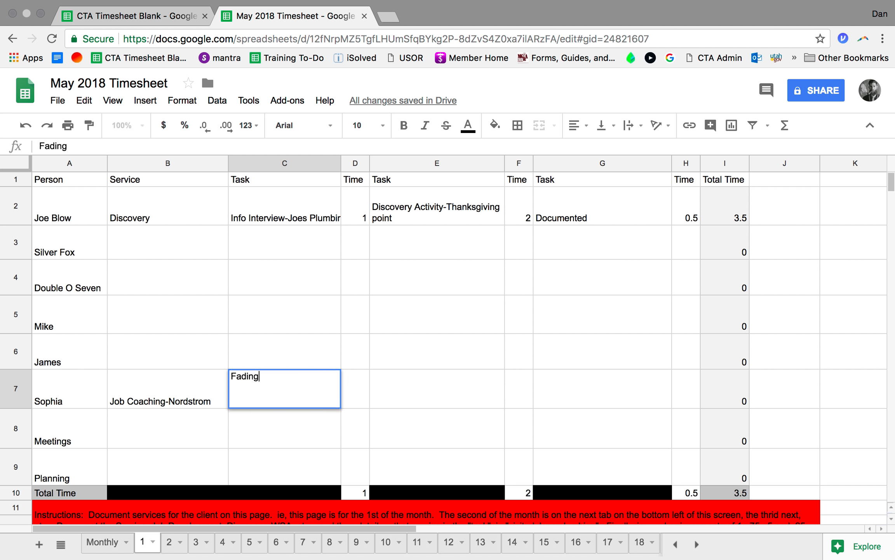
pyautogui.write(' from organization')
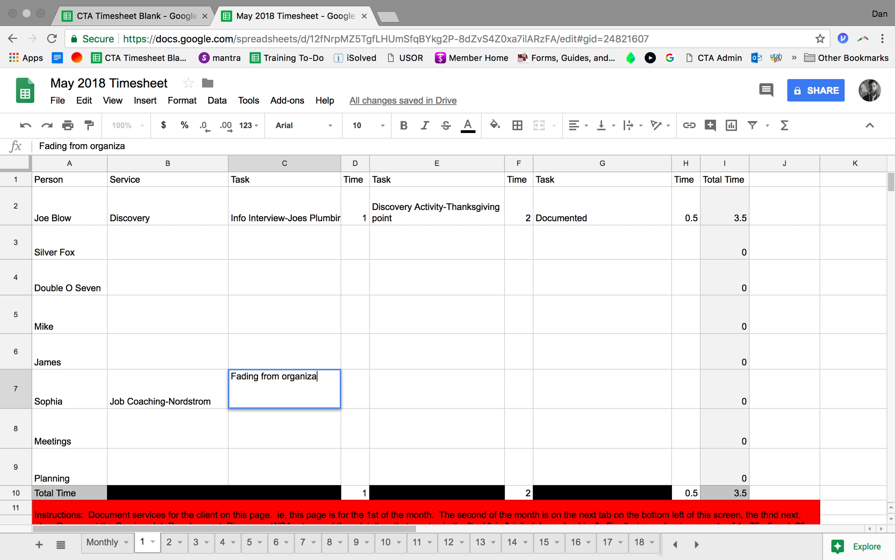
pyautogui.click(365, 396)
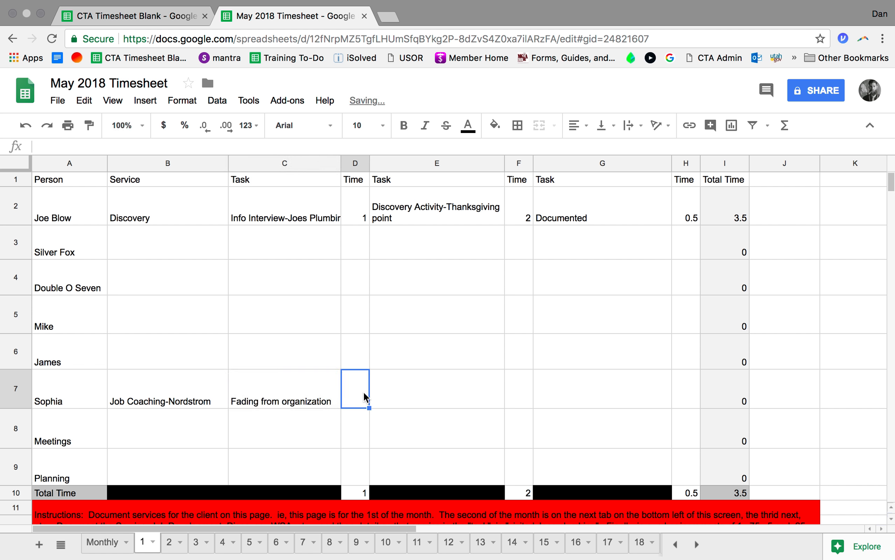
pyautogui.write('3')
pyautogui.click(430, 447)
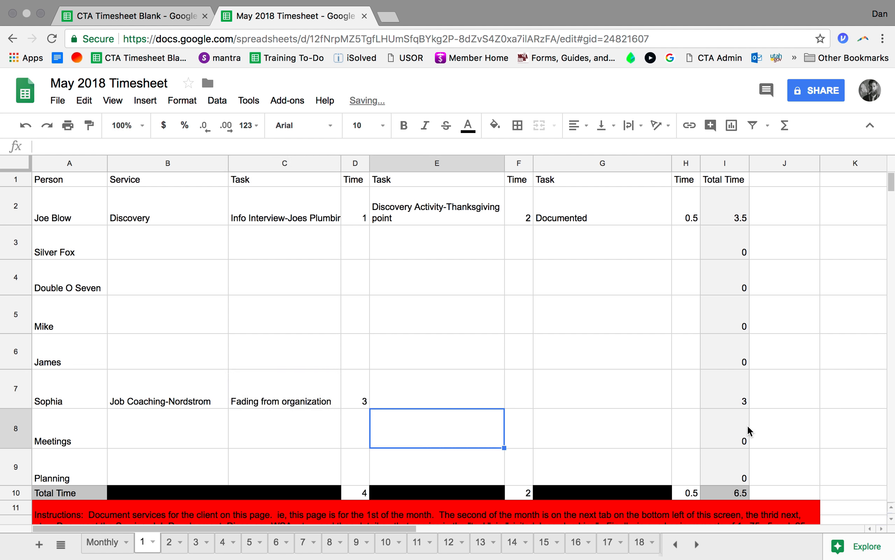
# Check the day 1 totals and how they carry over to the Monthly sheet
pyautogui.scroll(-1, 747, 427)
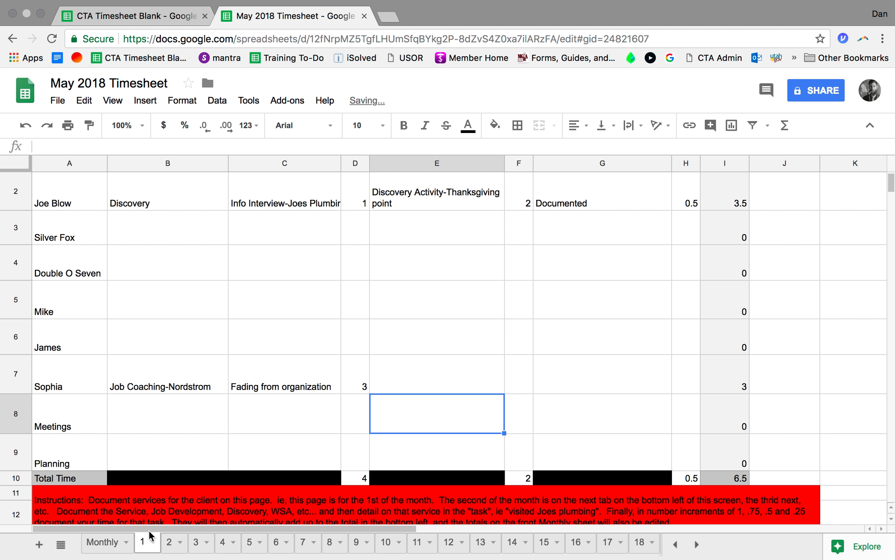
pyautogui.click(111, 544)
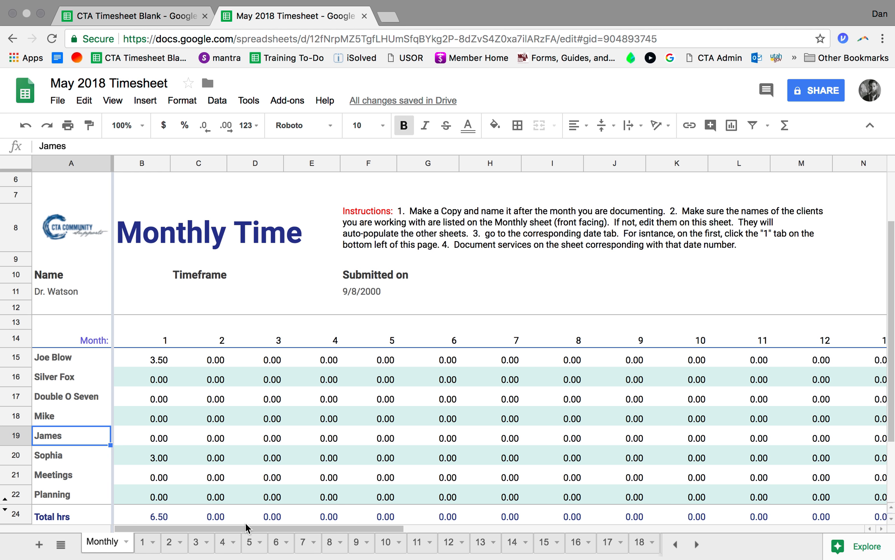
pyautogui.moveTo(244, 526); pyautogui.dragTo(132, 545)
# Enter Discovery as the third client's service in B4 on the day 31 sheet
pyautogui.click(697, 545)
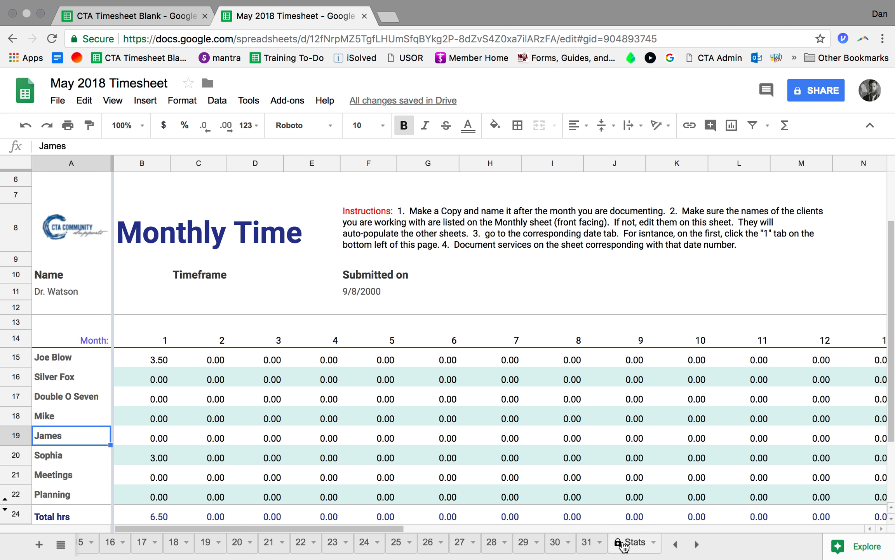
pyautogui.click(584, 543)
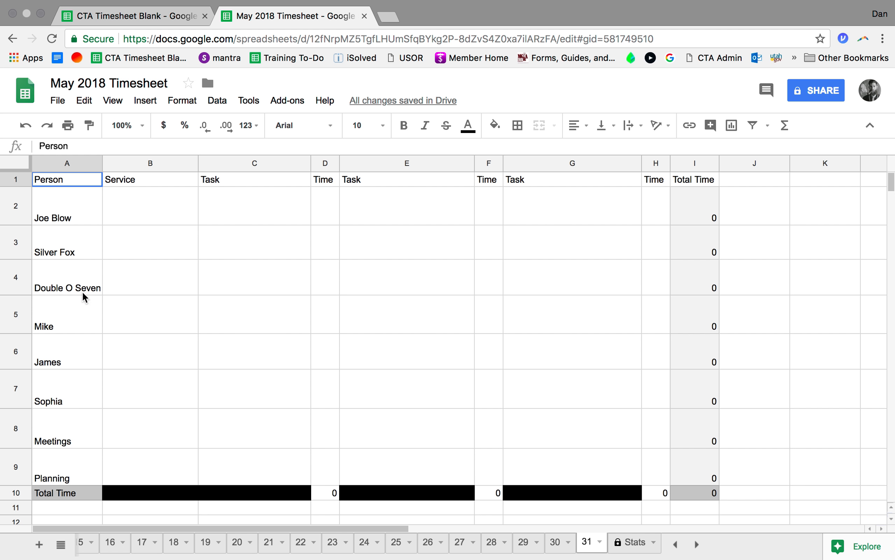
pyautogui.click(149, 274)
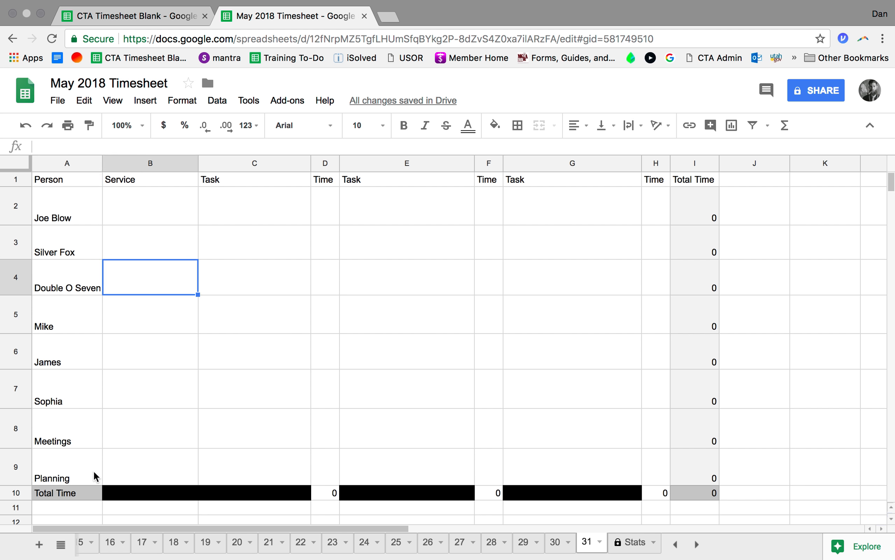
pyautogui.write('Discvoer')
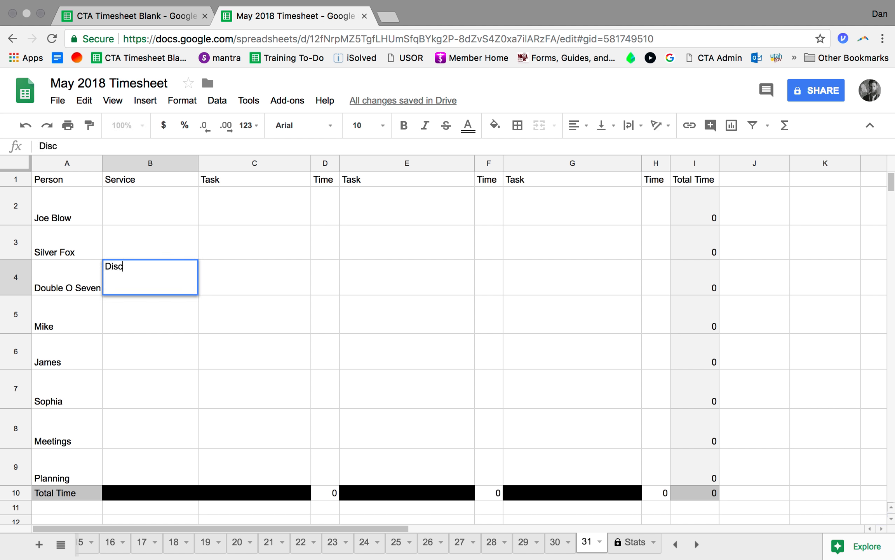
pyautogui.press('BackSpace')
pyautogui.press('BackSpace')
pyautogui.press('BackSpace')
pyautogui.press('BackSpace')
pyautogui.write('overy')
pyautogui.click(278, 273)
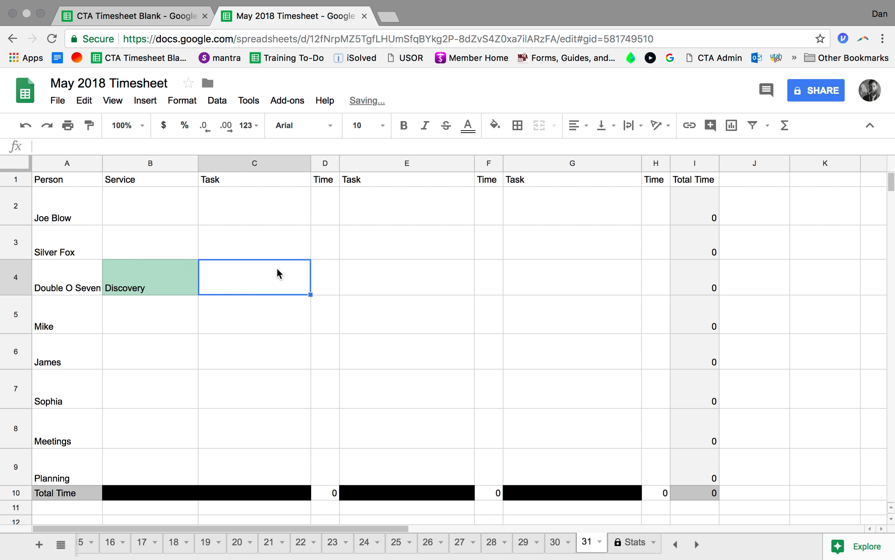
# Enter Home Visit as the third client's first task in C4, with a time of 2.5 in D4
pyautogui.write('Home')
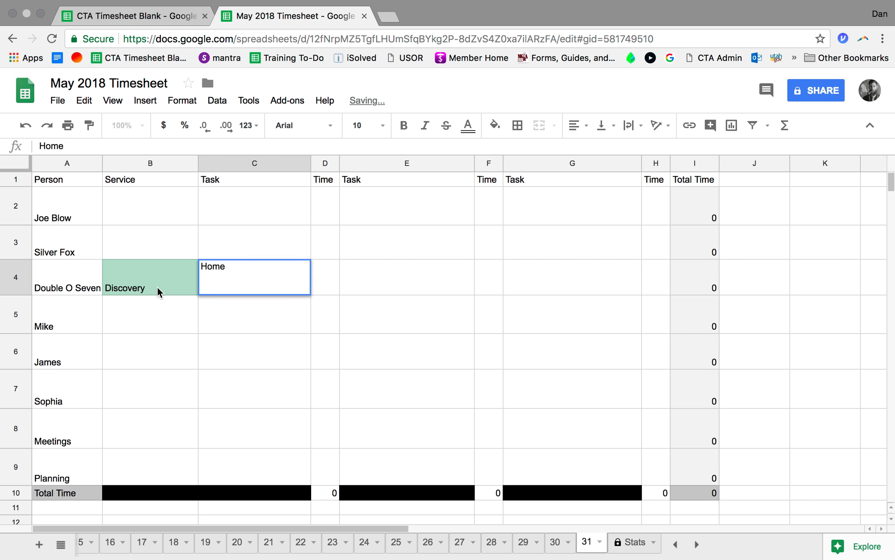
pyautogui.click(155, 288)
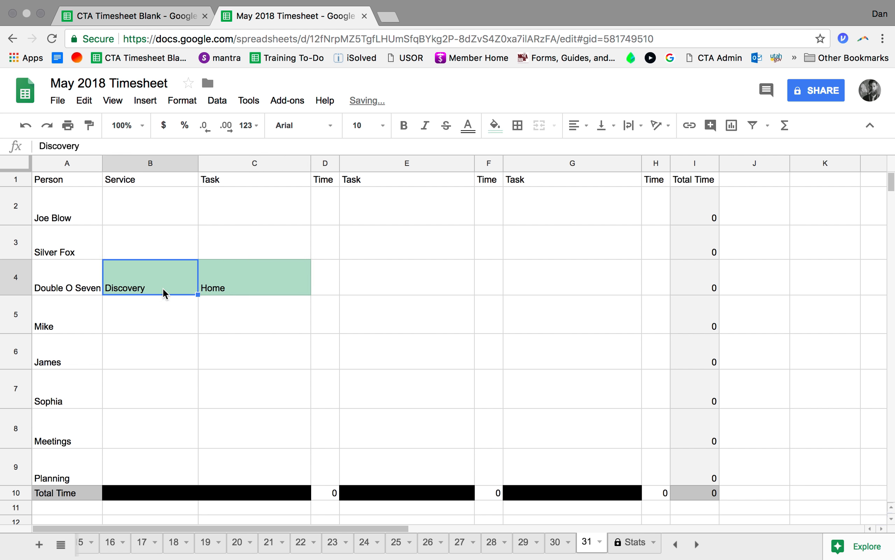
pyautogui.click(247, 288)
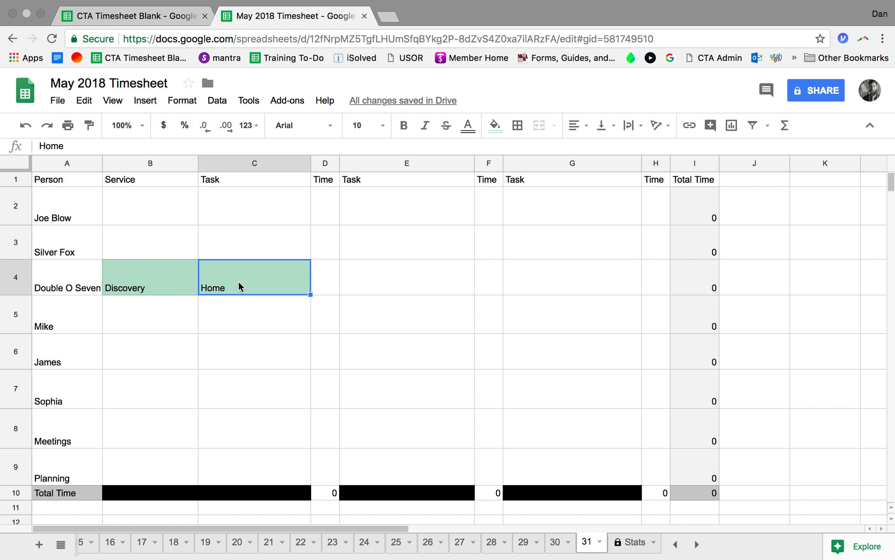
pyautogui.doubleClick(264, 283)
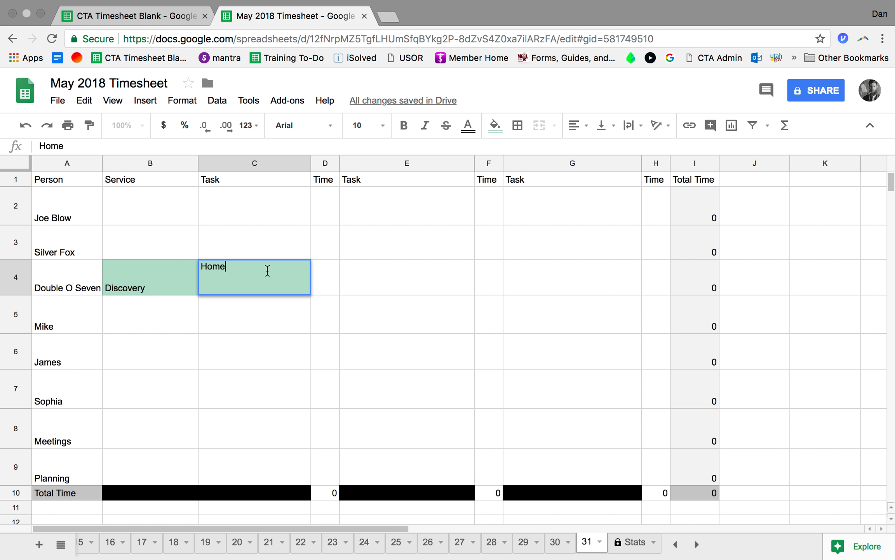
pyautogui.write('Visit')
pyautogui.click(334, 292)
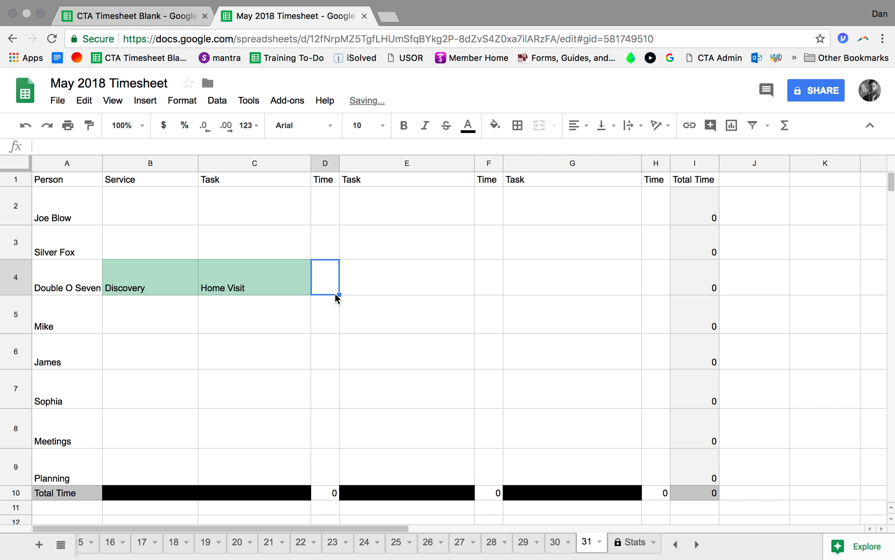
pyautogui.write('2.5')
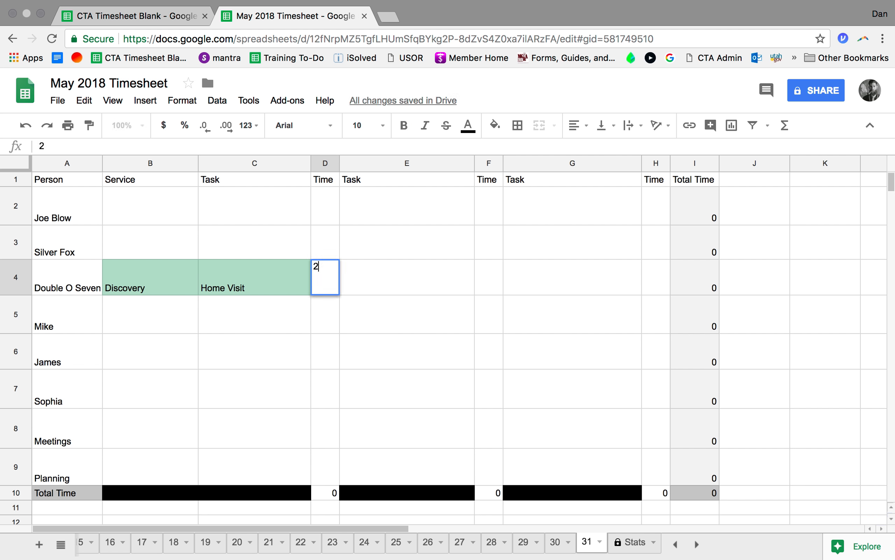
pyautogui.click(433, 354)
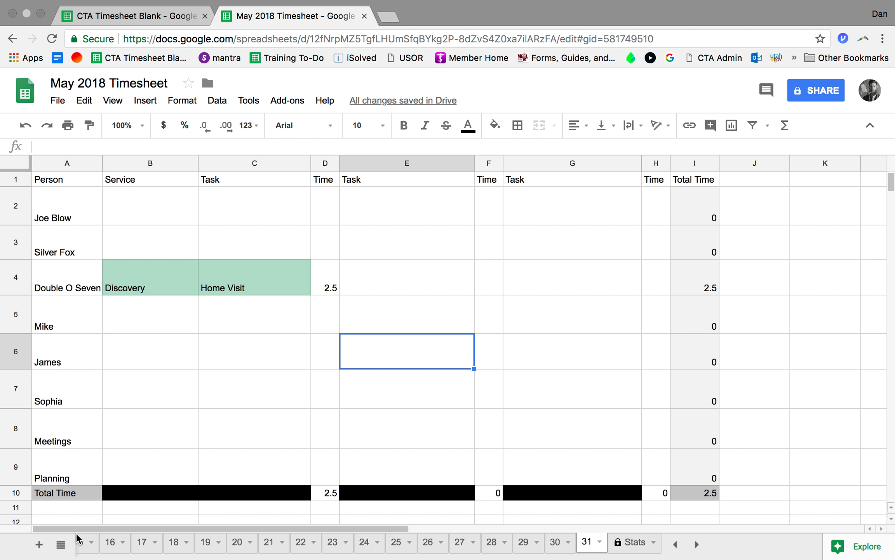
# Review the Monthly sheet from day 1 through day 31, including each client's total hours
pyautogui.click(676, 544)
pyautogui.click(675, 544)
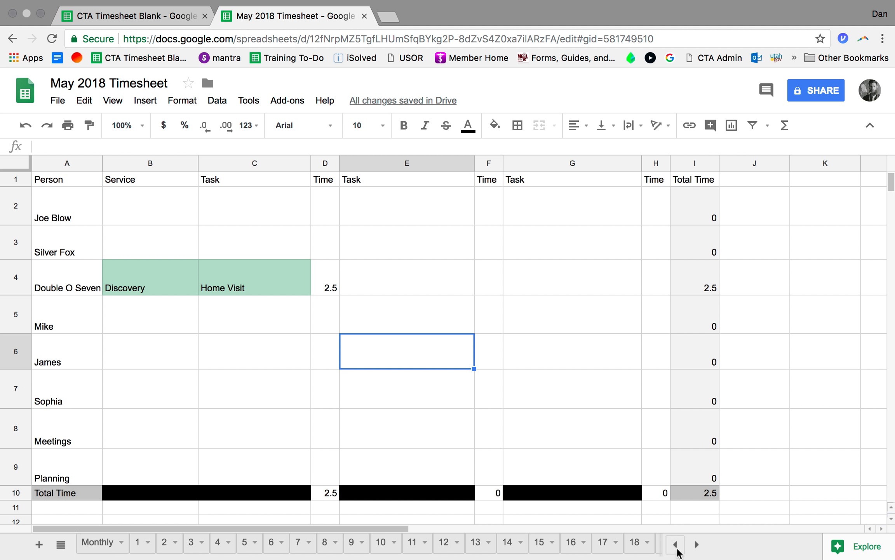
pyautogui.click(97, 543)
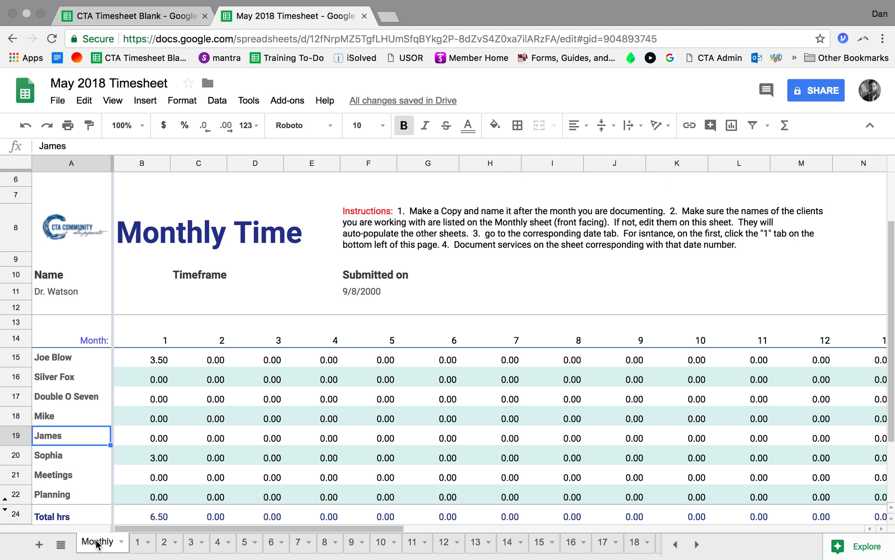
pyautogui.scroll(-1, 260, 475)
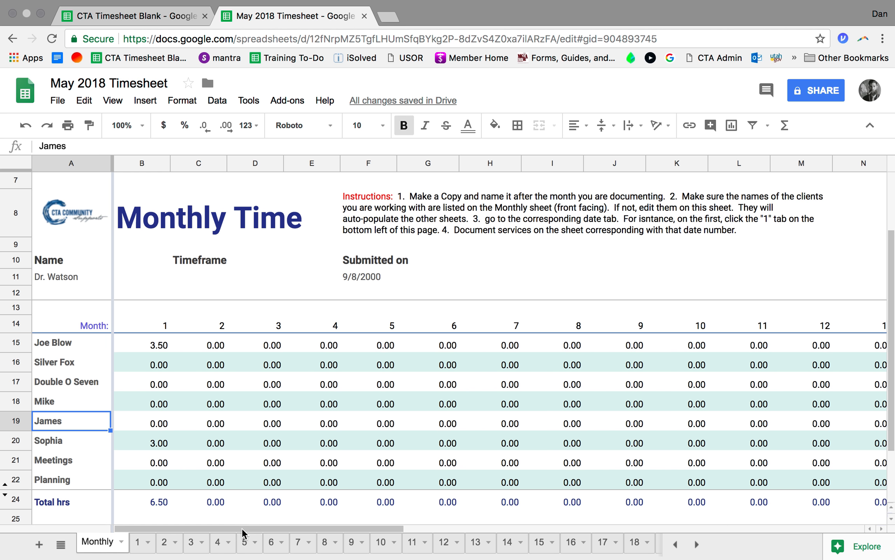
pyautogui.moveTo(244, 529); pyautogui.dragTo(794, 528)
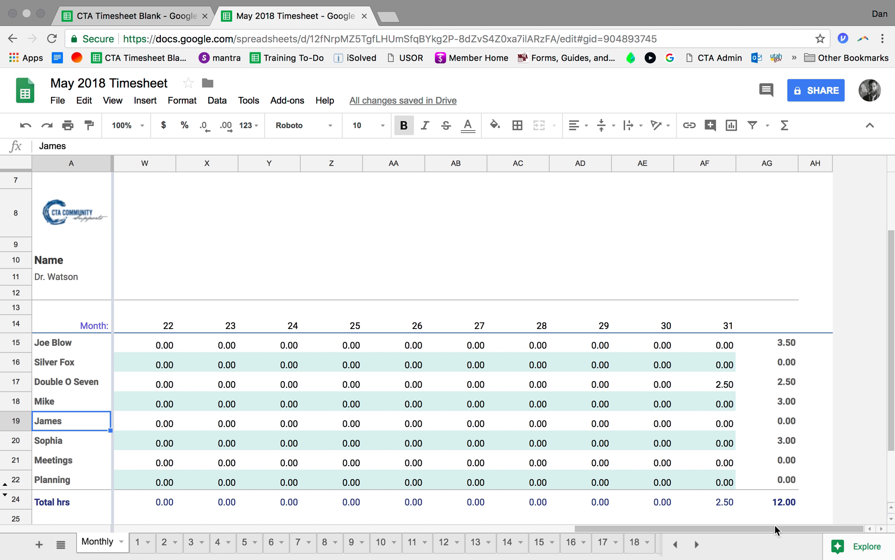
pyautogui.moveTo(767, 529); pyautogui.dragTo(219, 552)
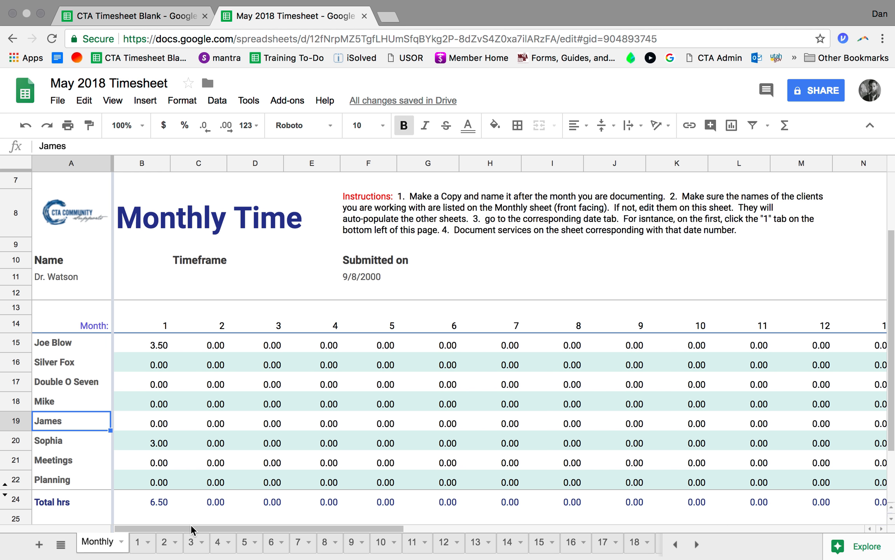
pyautogui.moveTo(235, 527); pyautogui.dragTo(749, 544)
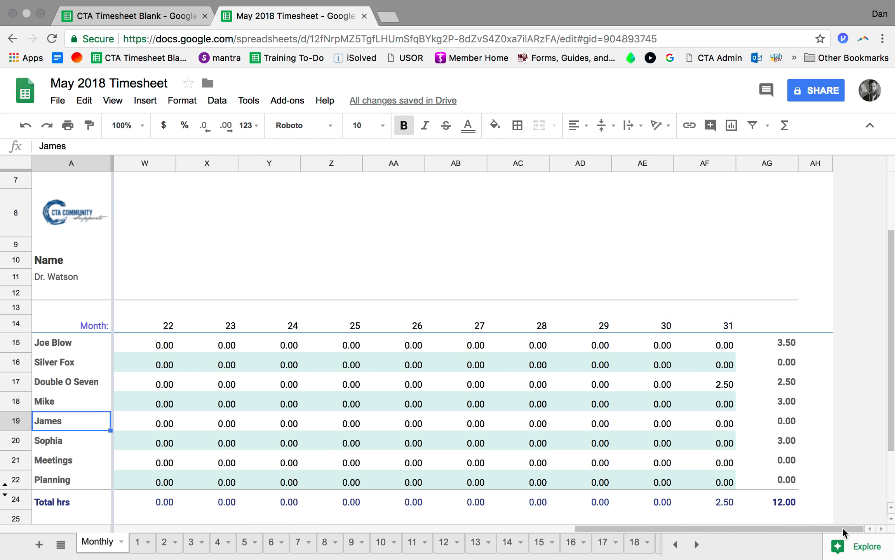
# Examine the By Project utilization chart and the hours per client on the Stats sheet
pyautogui.click(697, 544)
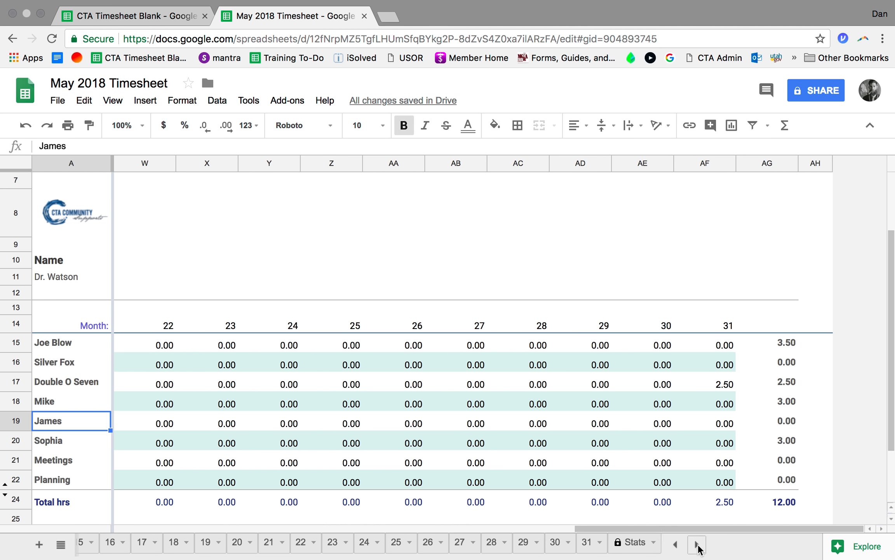
pyautogui.click(640, 544)
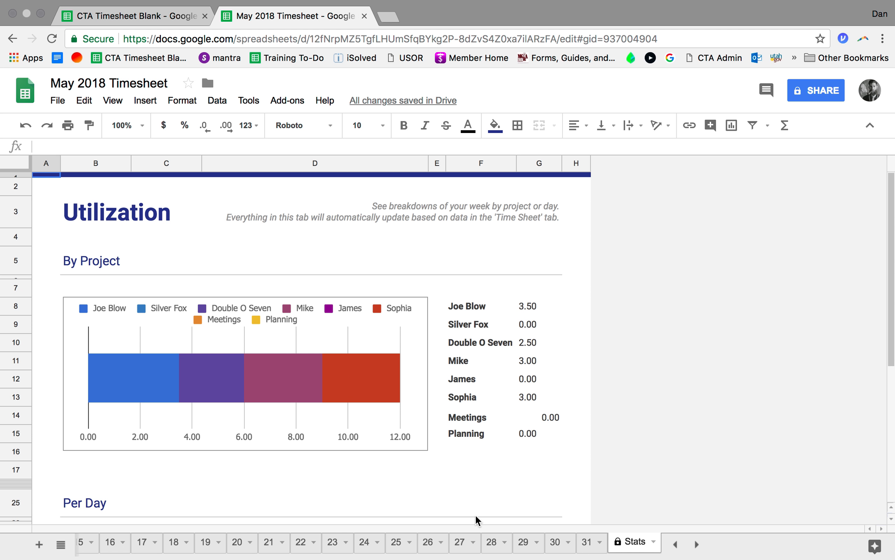
pyautogui.click(356, 374)
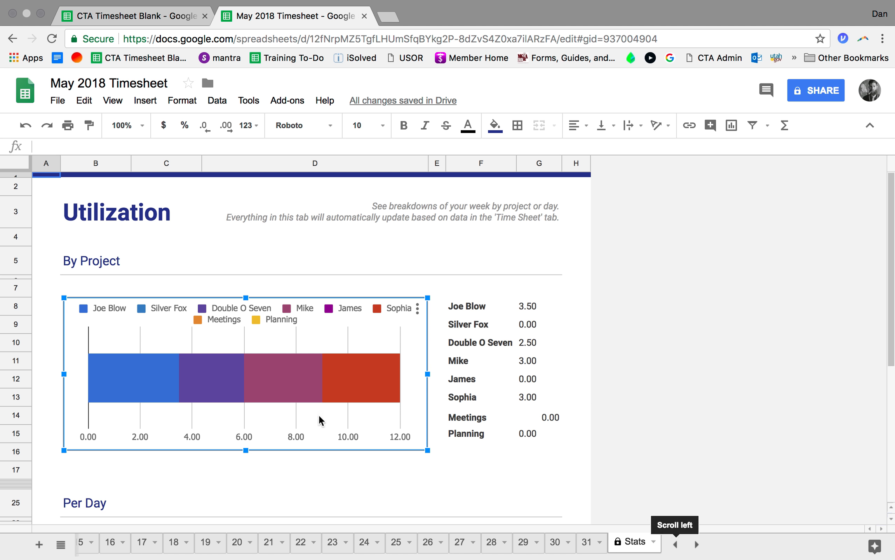
pyautogui.scroll(-1, 295, 413)
pyautogui.scroll(1, 295, 413)
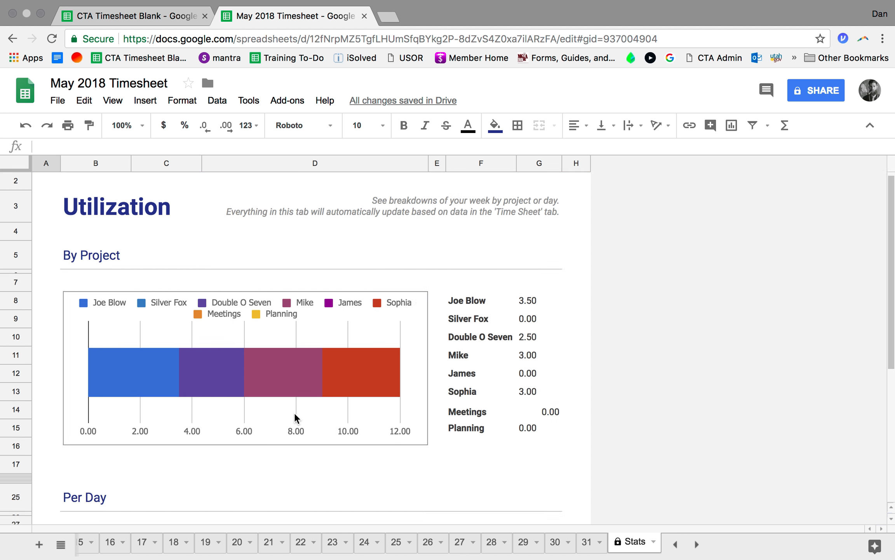
# Look over the timesheet's submission options, including emailing it as an attachment and the available download formats, without exporting anything
pyautogui.click(675, 544)
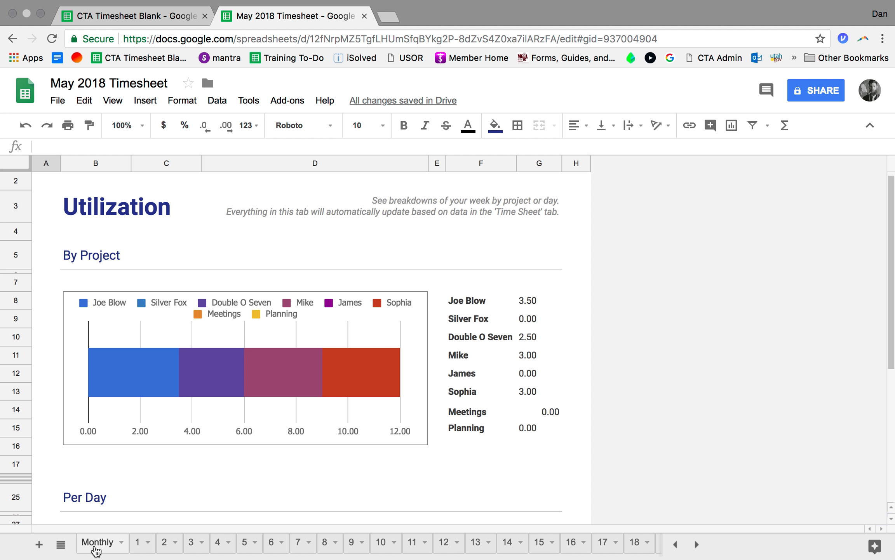
pyautogui.click(59, 100)
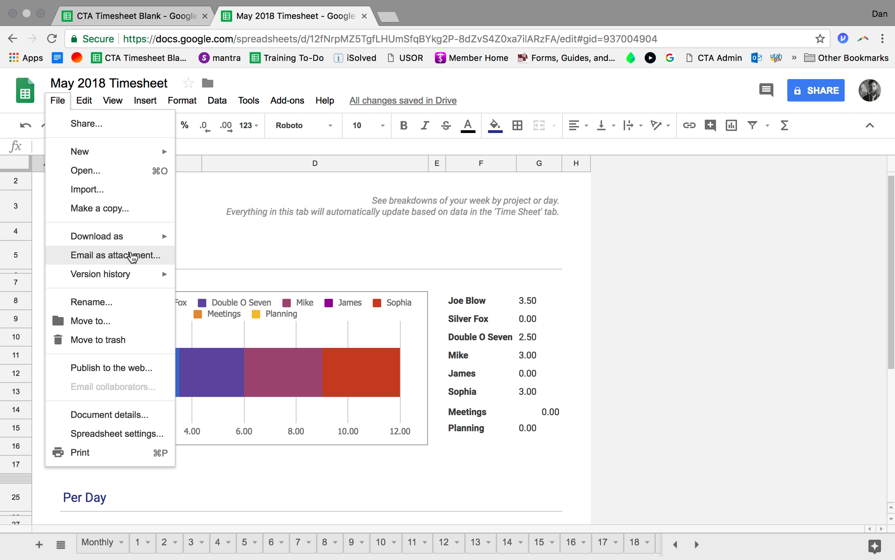
pyautogui.moveTo(132, 280)
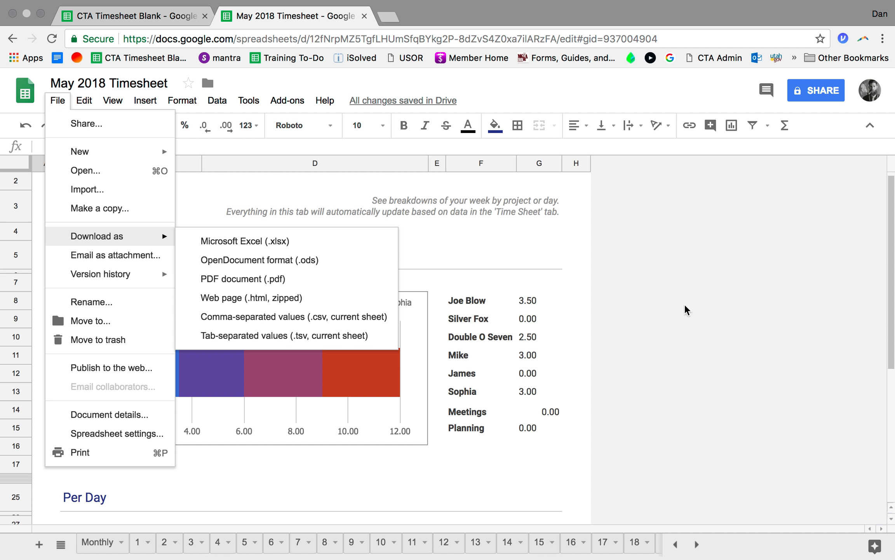
pyautogui.click(694, 323)
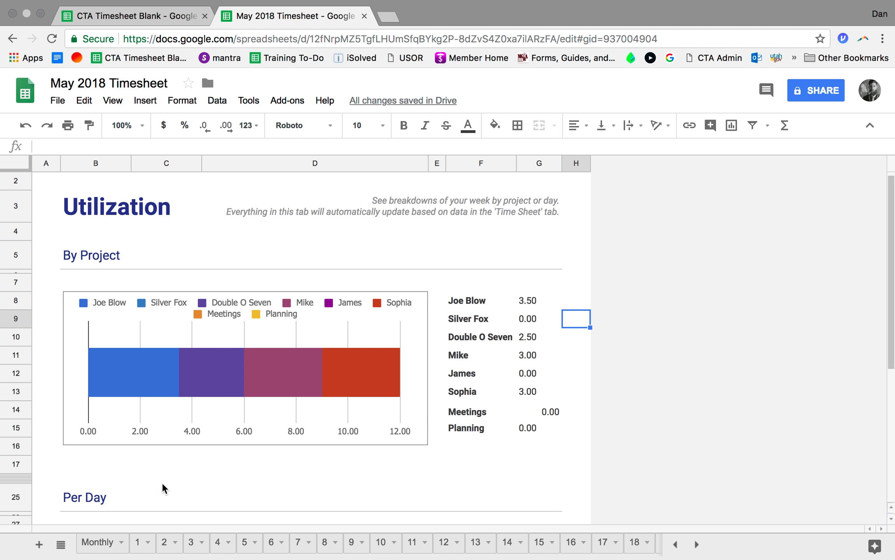
# Return from the Stats sheet to the Monthly sheet and take the browser window out of full screen
pyautogui.scroll(-4, 163, 484)
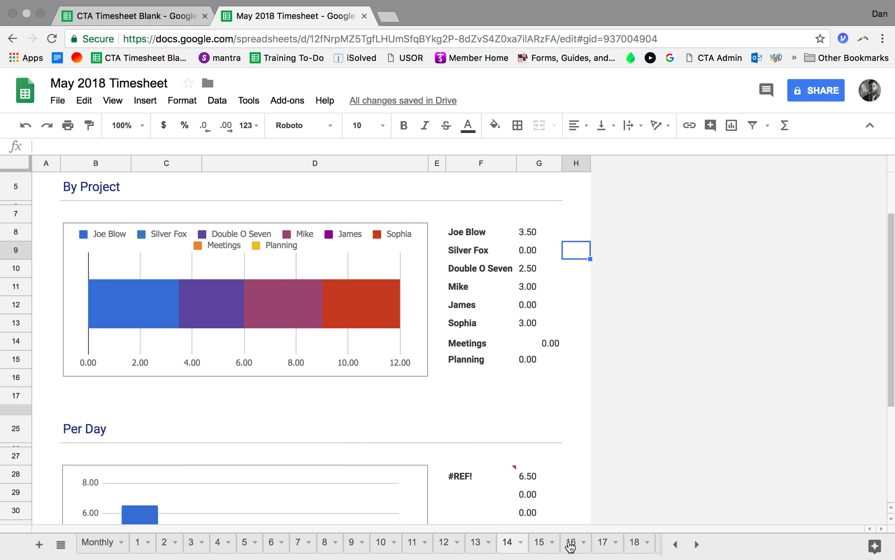
pyautogui.click(95, 546)
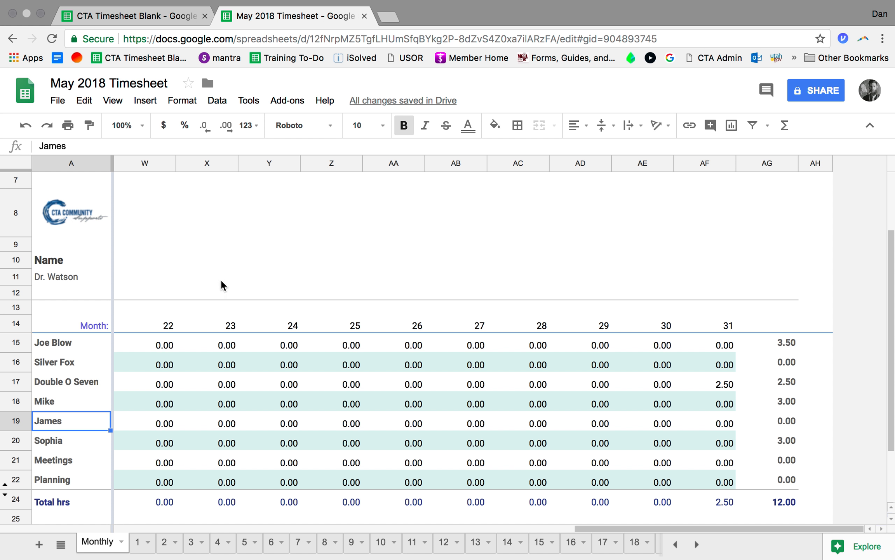
pyautogui.moveTo(41, 4)
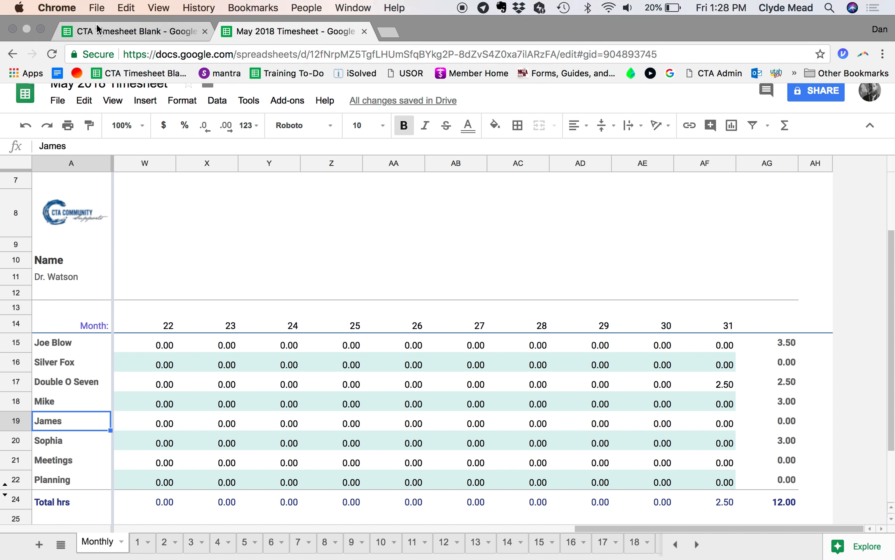
pyautogui.click(40, 30)
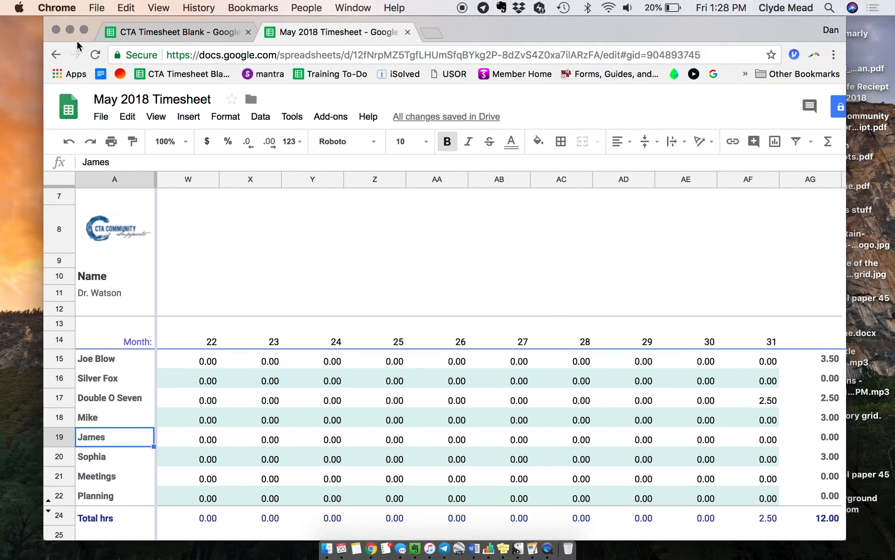